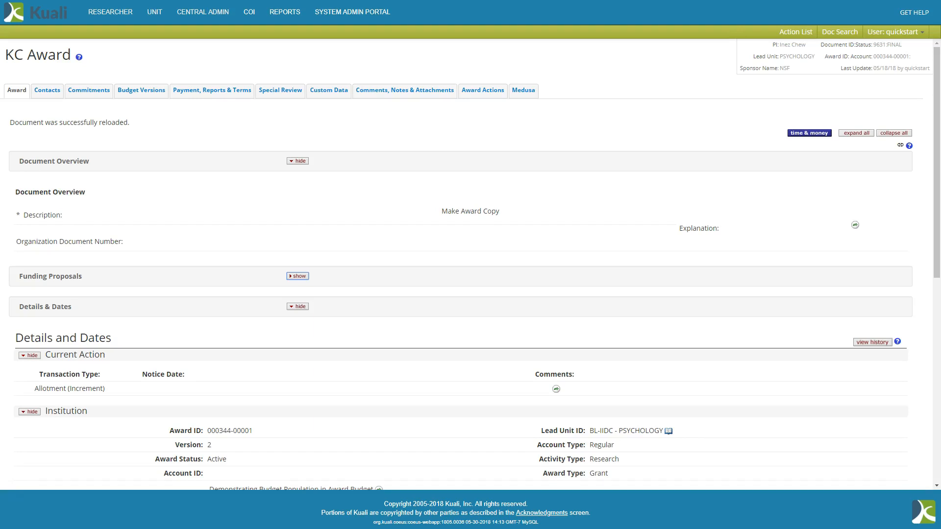
Review the award's details and dates, including the institution, sponsor and time and money sections.
{"action": "left_click", "coordinate": [485, 232]}
{"action": "scroll", "coordinate": [506, 236], "scroll_direction": "down", "scroll_amount": 4}
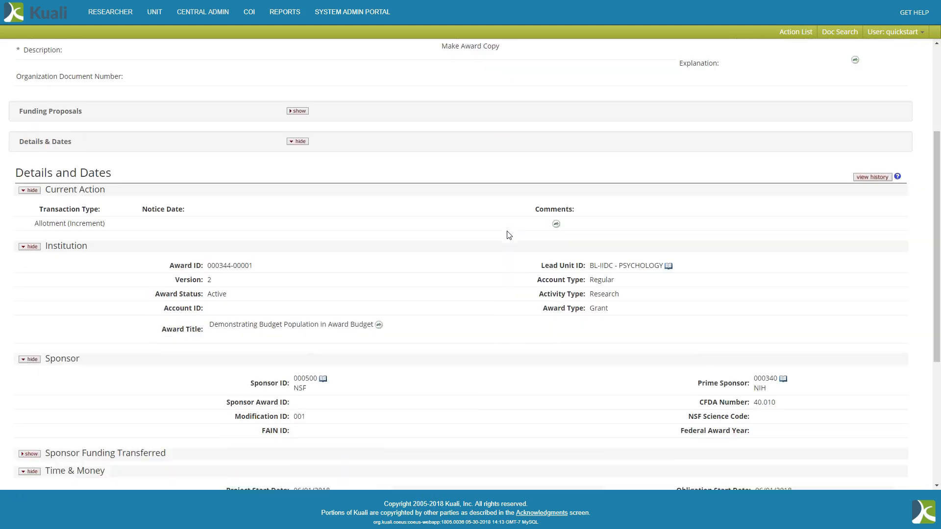
{"action": "left_click", "coordinate": [184, 243]}
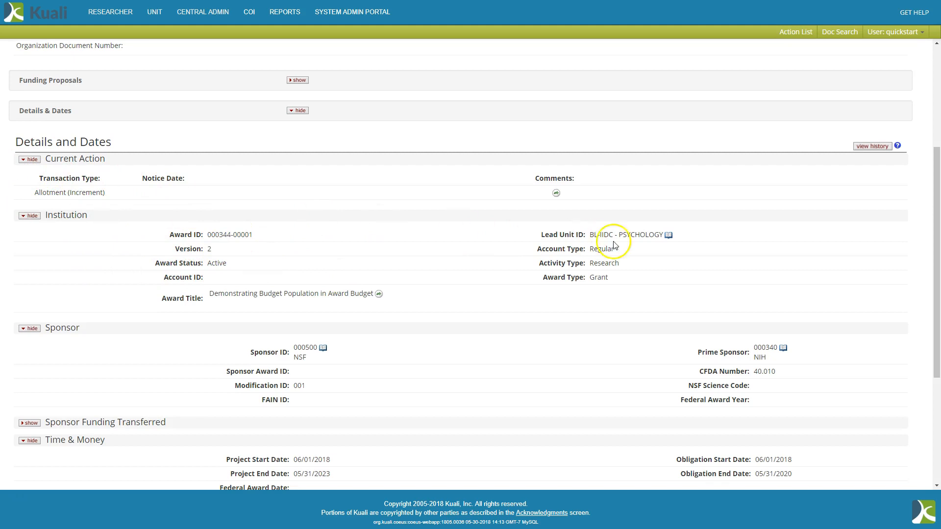
{"action": "scroll", "coordinate": [535, 259], "scroll_direction": "down", "scroll_amount": 2}
{"action": "scroll", "coordinate": [535, 259], "scroll_direction": "down", "scroll_amount": 3}
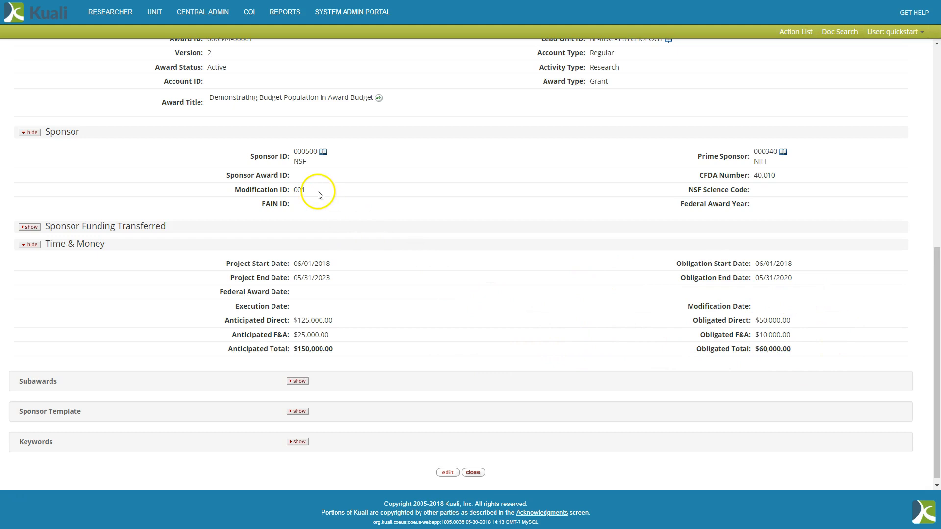
{"action": "scroll", "coordinate": [351, 227], "scroll_direction": "up", "scroll_amount": 8}
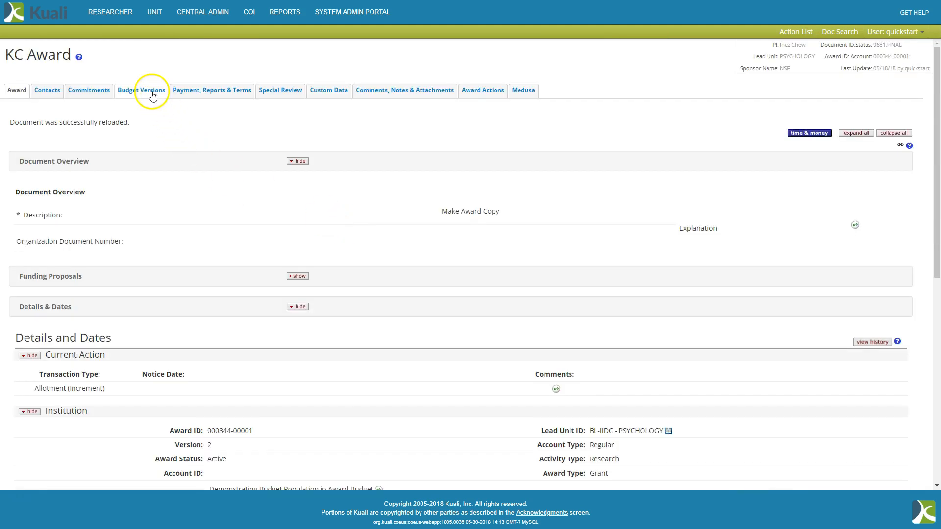
Add a new budget version named Period 2 to the award and open it.
{"action": "left_click", "coordinate": [152, 92]}
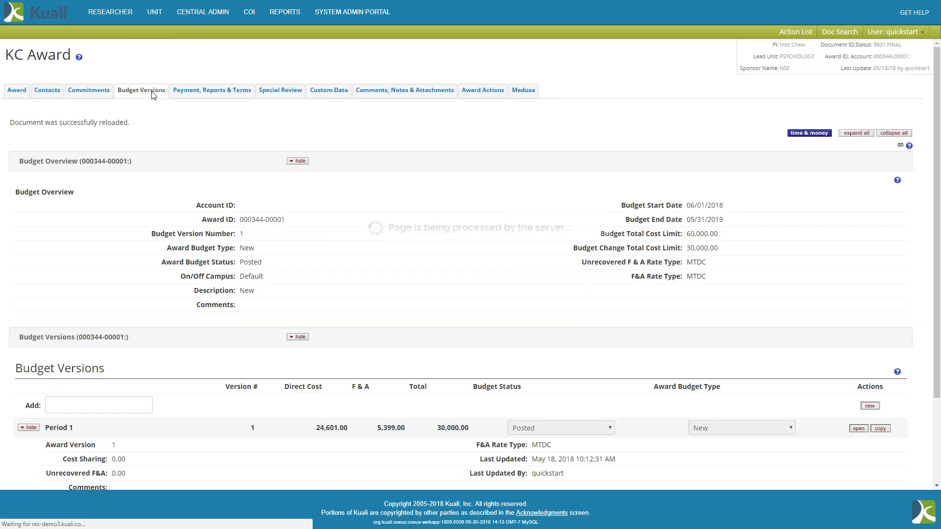
{"action": "scroll", "coordinate": [421, 234], "scroll_direction": "down", "scroll_amount": 2}
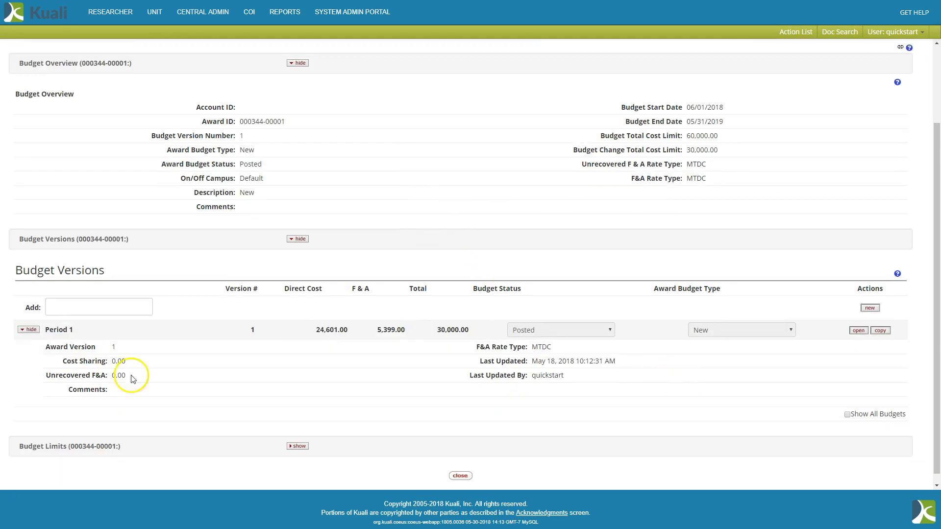
{"action": "scroll", "coordinate": [631, 289], "scroll_direction": "up", "scroll_amount": 1}
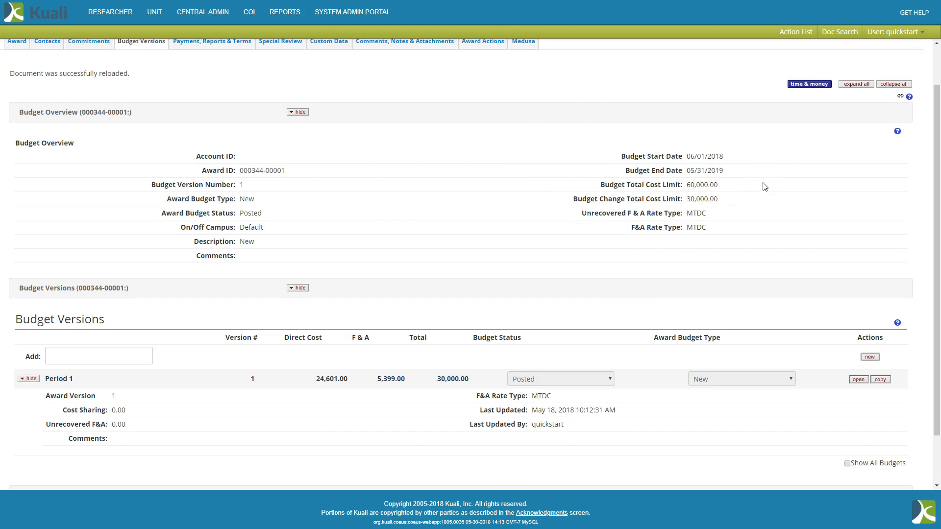
{"action": "left_click", "coordinate": [128, 360]}
{"action": "type", "text": "Period 2"}
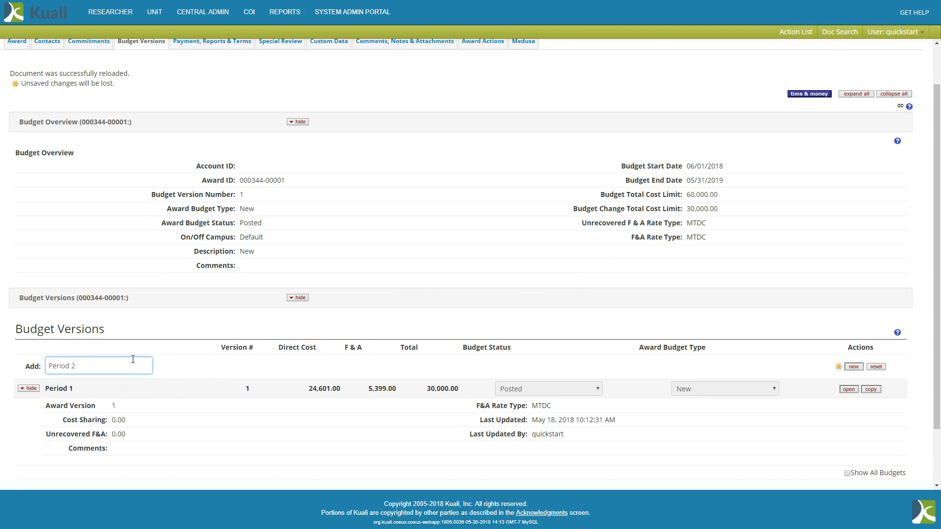
{"action": "left_click", "coordinate": [852, 368]}
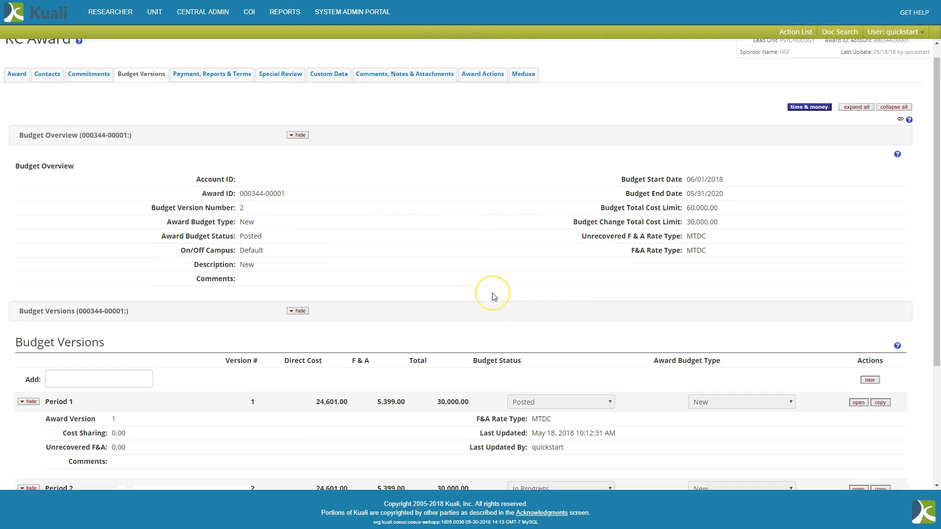
{"action": "scroll", "coordinate": [492, 297], "scroll_direction": "down", "scroll_amount": 3}
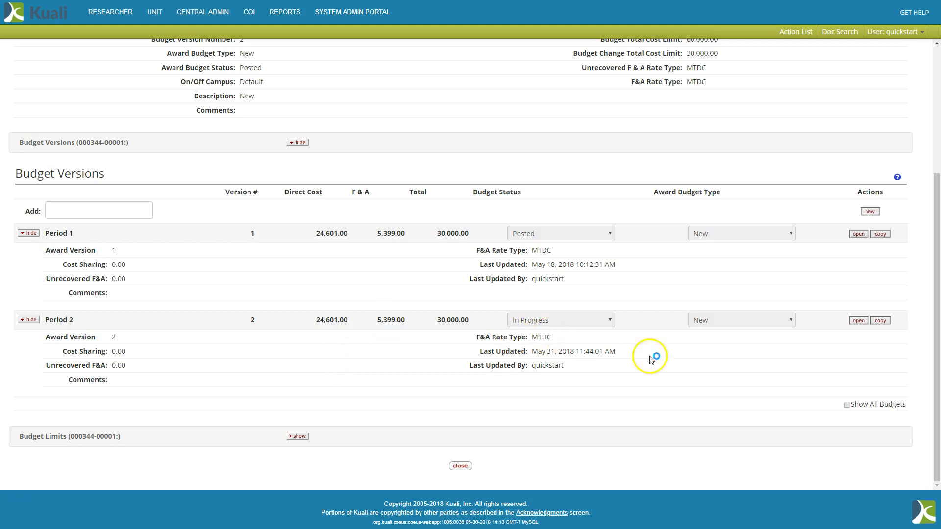
{"action": "left_click", "coordinate": [858, 321]}
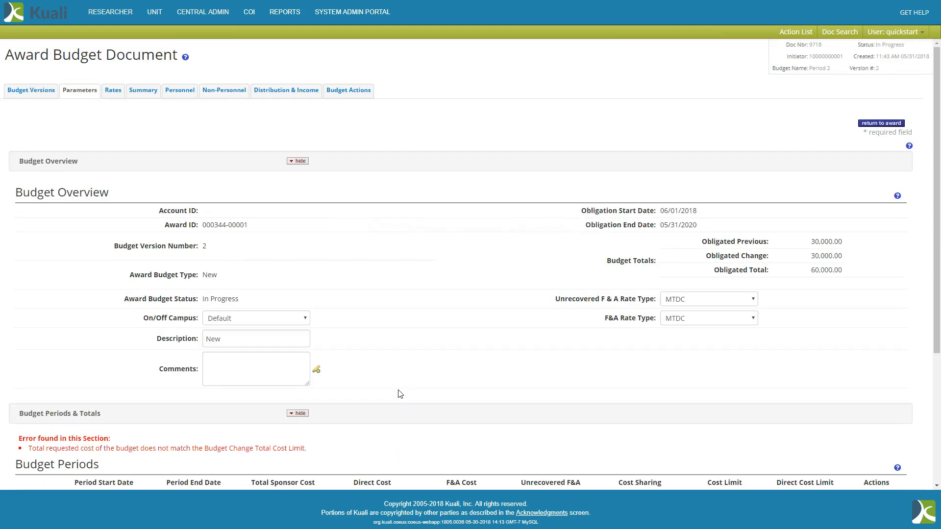
Add a second budget period running from 06/01/2019 to 05/31/2020.
{"action": "scroll", "coordinate": [448, 313], "scroll_direction": "down", "scroll_amount": 4}
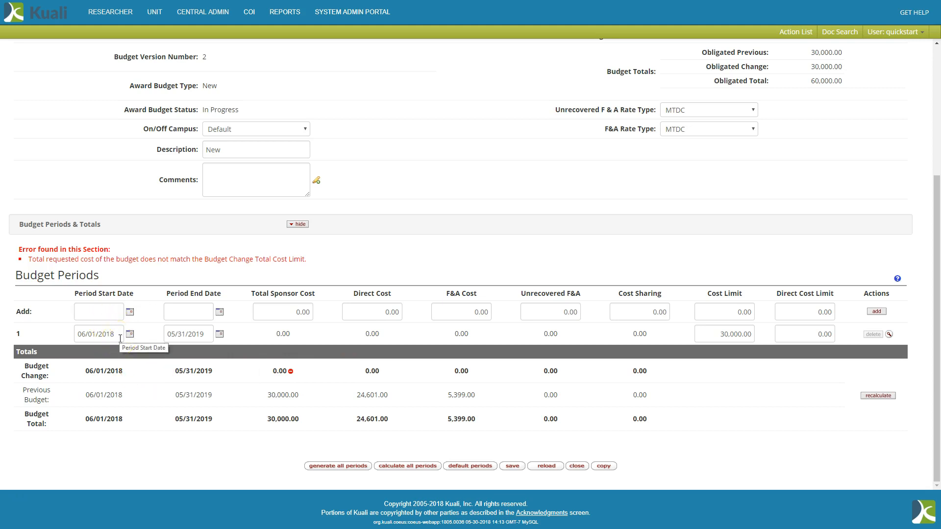
{"action": "left_click_drag", "start_coordinate": [119, 337], "coordinate": [33, 337]}
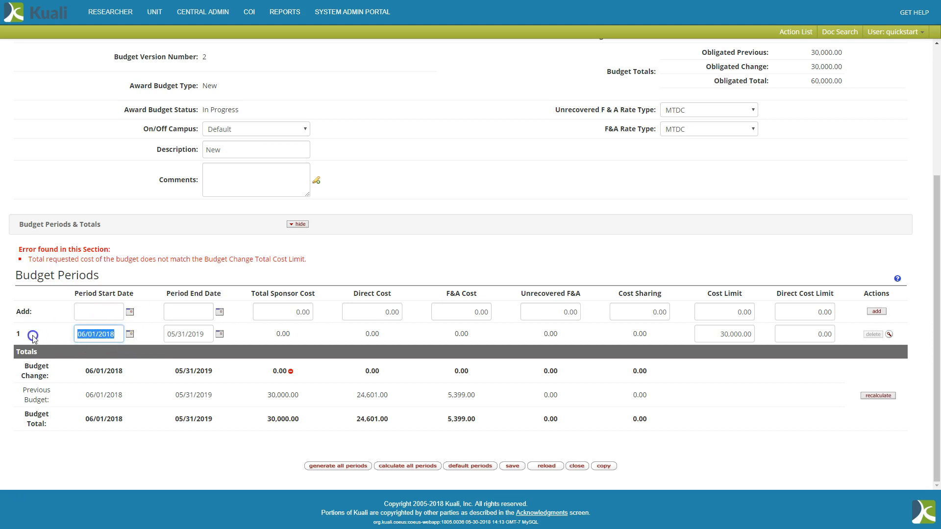
{"action": "key", "text": "ctrl+c"}
{"action": "left_click", "coordinate": [93, 312]}
{"action": "key", "text": "ctrl+v"}
{"action": "left_click_drag", "start_coordinate": [195, 328], "coordinate": [110, 330]}
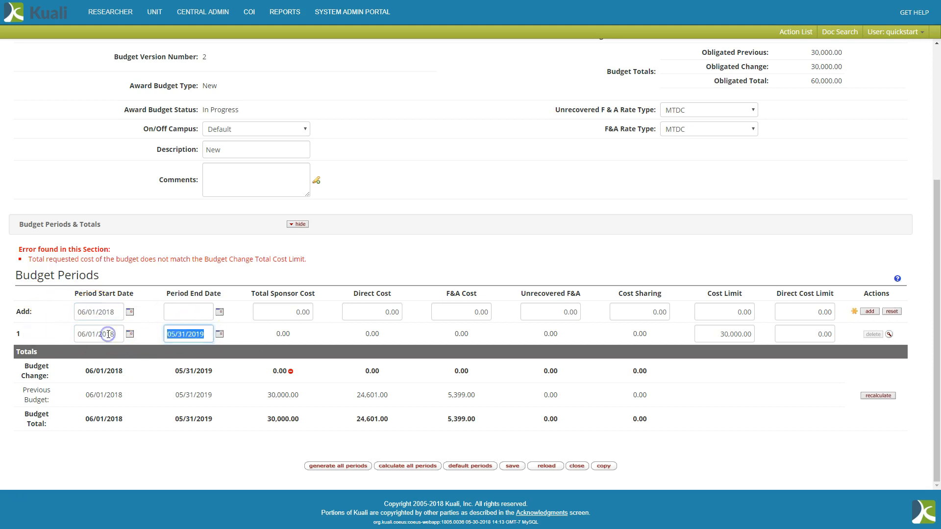
{"action": "left_click", "coordinate": [191, 318]}
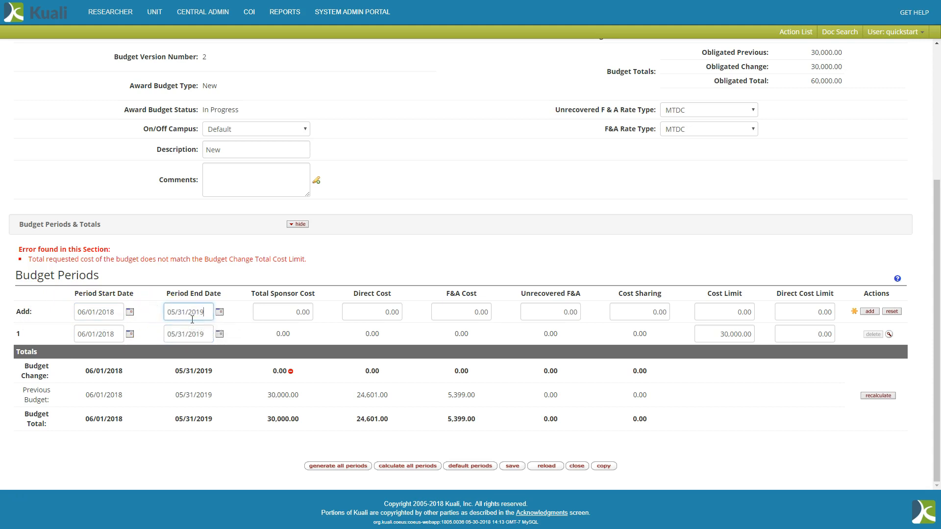
{"action": "left_click", "coordinate": [111, 312]}
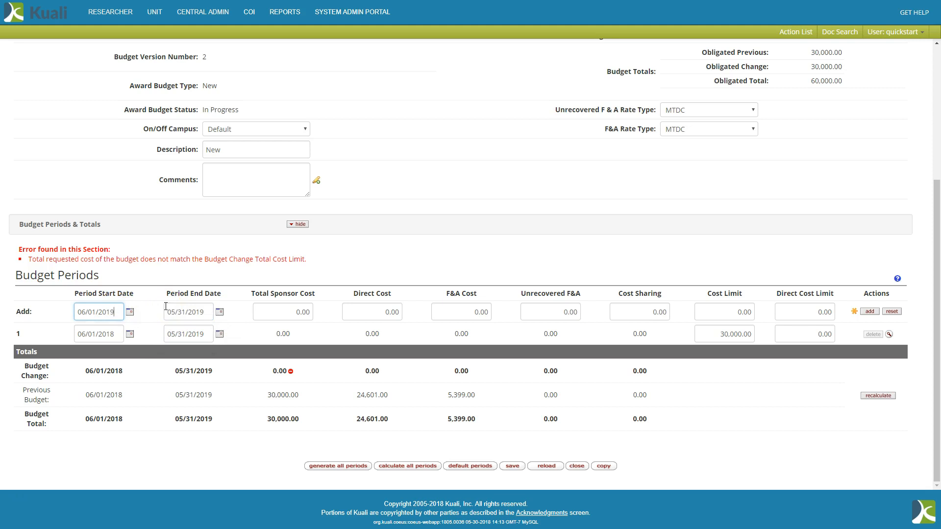
{"action": "left_click", "coordinate": [212, 319]}
{"action": "key", "text": "BackSpace"}
{"action": "key", "text": "BackSpace"}
{"action": "type", "text": "20"}
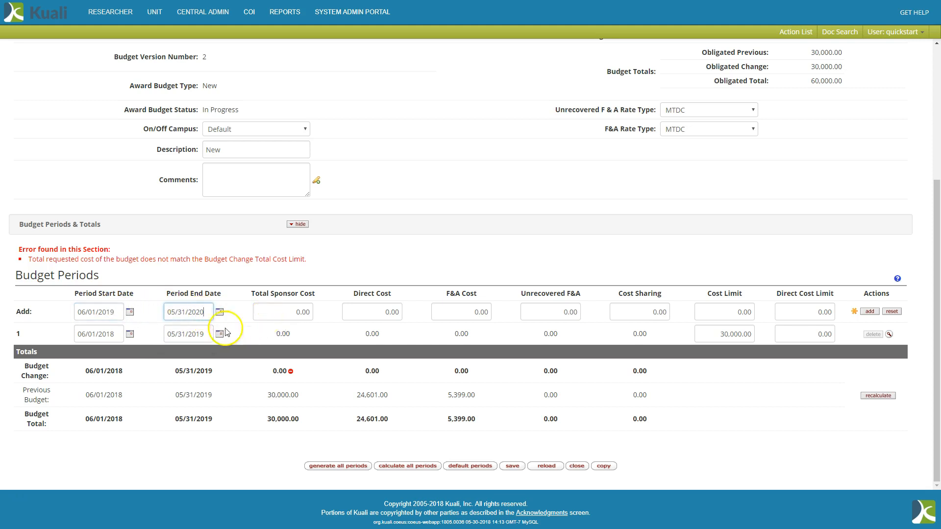
{"action": "left_click", "coordinate": [870, 312]}
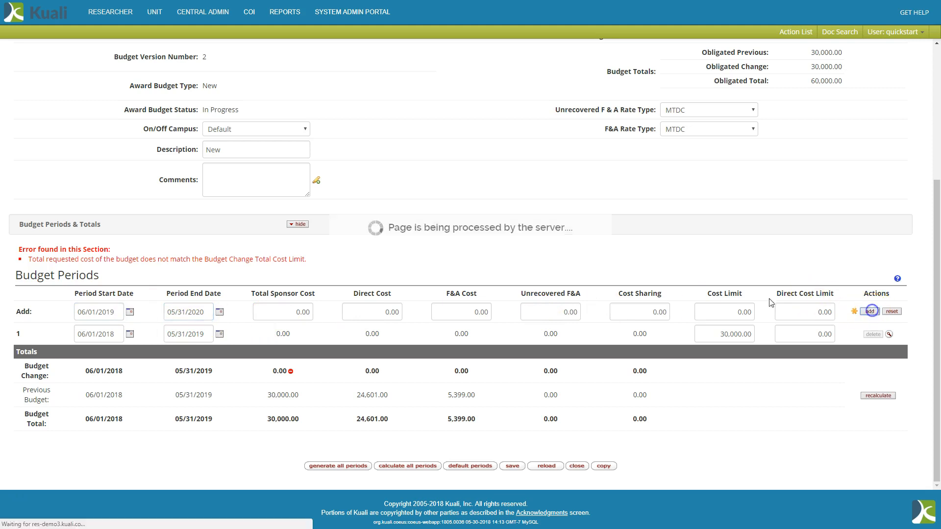
Set the cost limit to 30,000.00 for budget period 2 and to 0.00 for period 1.
{"action": "scroll", "coordinate": [580, 293], "scroll_direction": "down", "scroll_amount": 4}
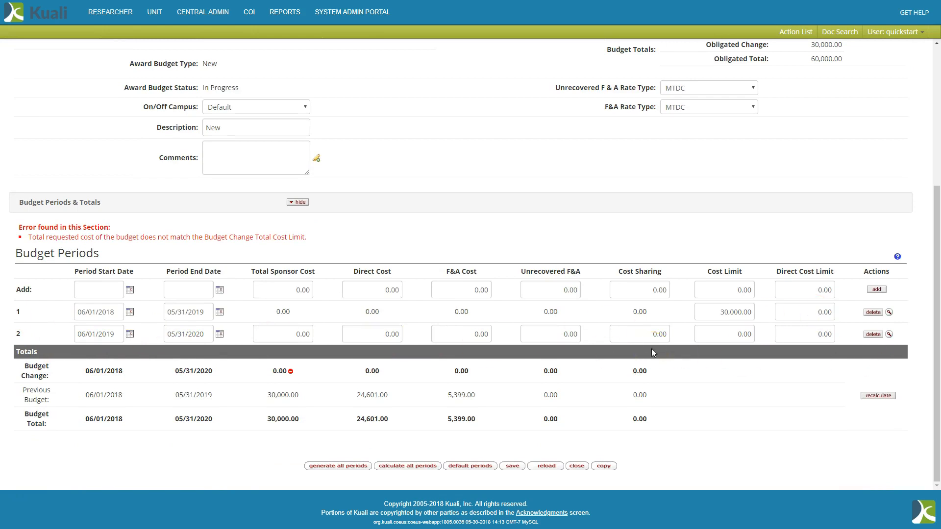
{"action": "double_click", "coordinate": [724, 311]}
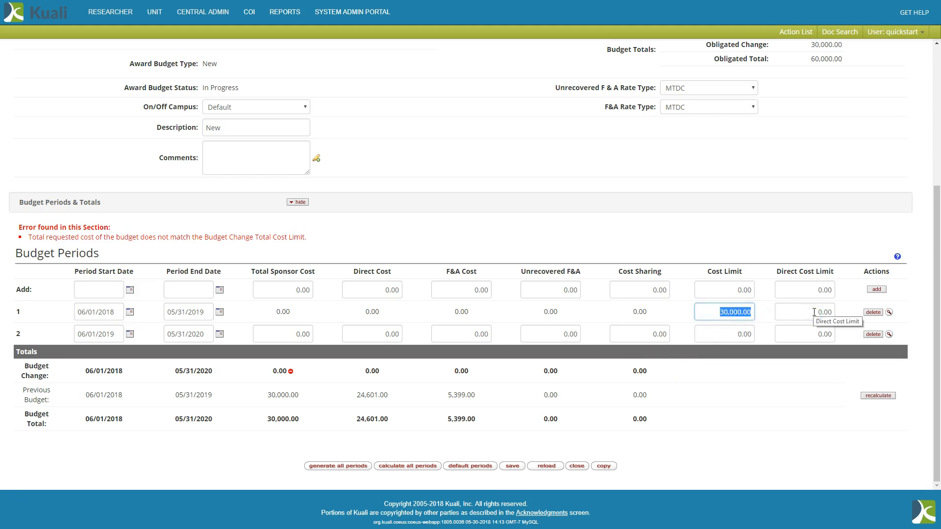
{"action": "double_click", "coordinate": [745, 333]}
{"action": "key", "text": "ctrl+v"}
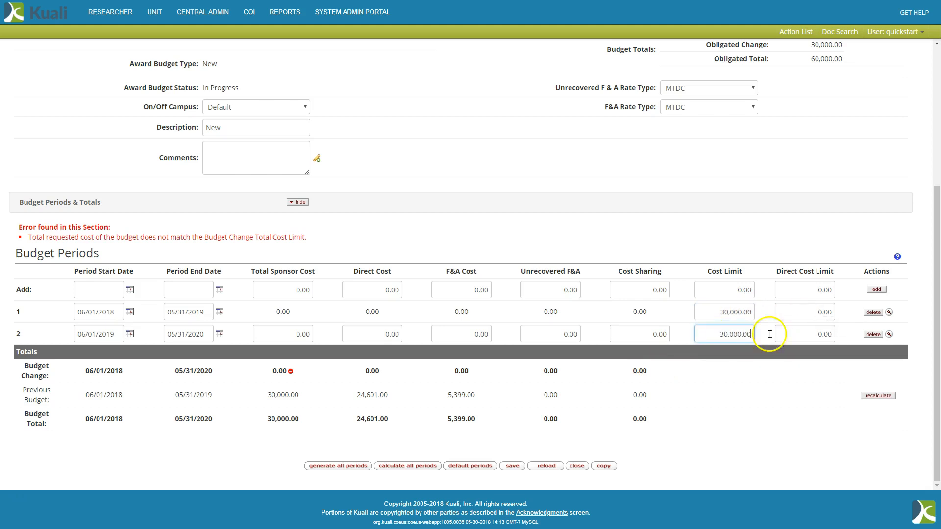
{"action": "double_click", "coordinate": [712, 314]}
{"action": "type", "text": "0"}
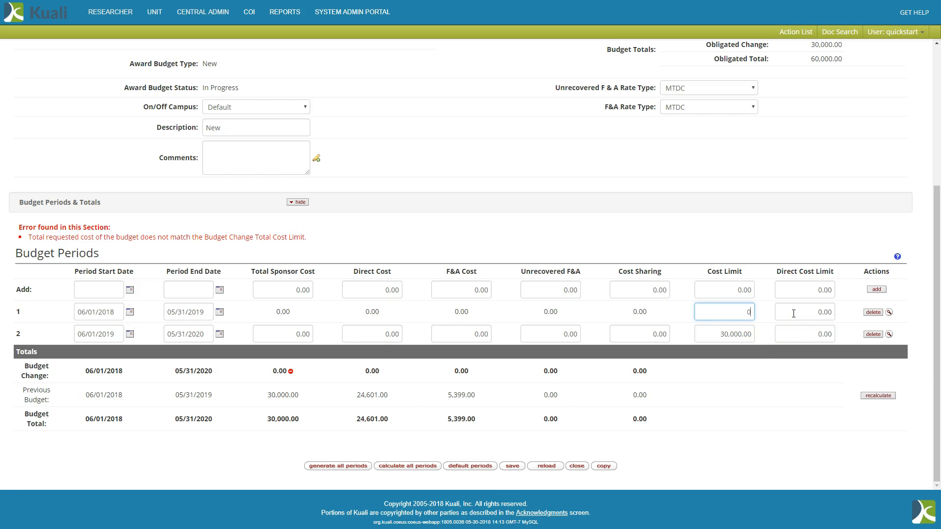
{"action": "type", "text": ".00"}
Go to the budget actions, saving the document, and turn off data validation.
{"action": "scroll", "coordinate": [478, 242], "scroll_direction": "up", "scroll_amount": 5}
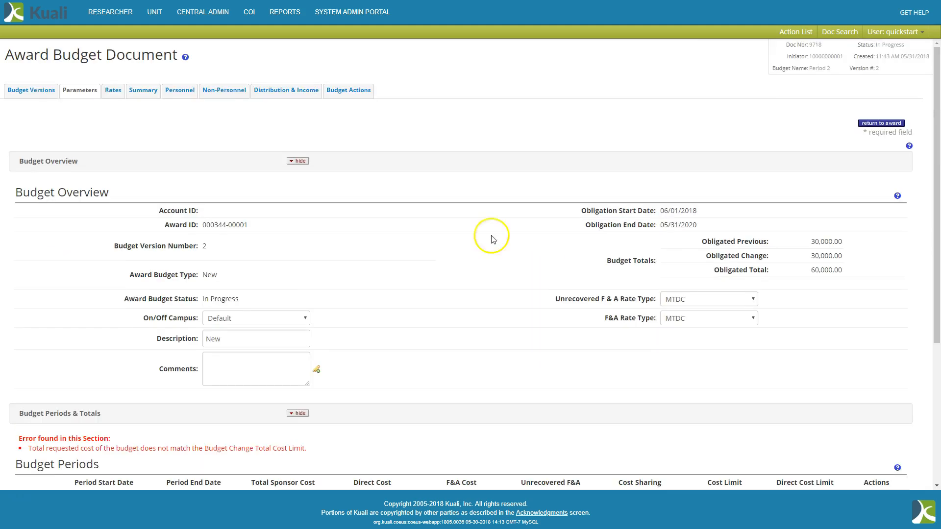
{"action": "left_click", "coordinate": [357, 95]}
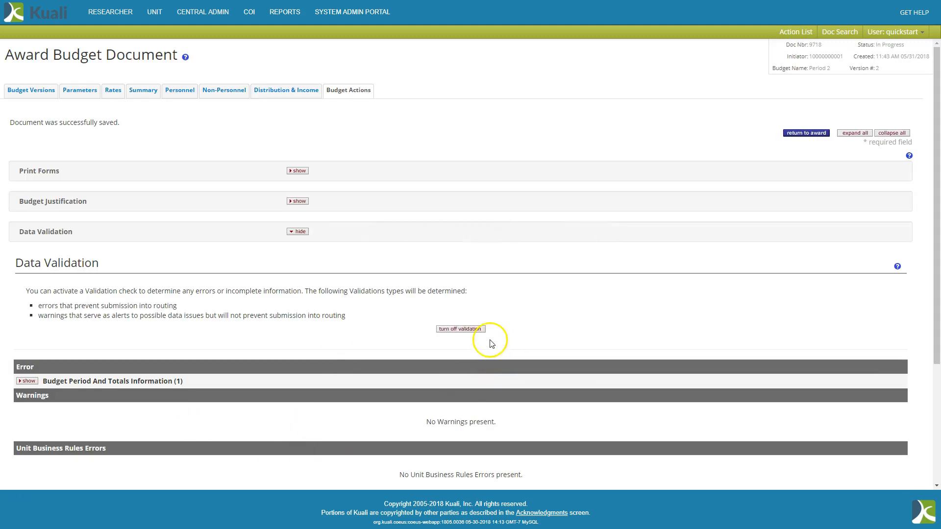
{"action": "left_click", "coordinate": [471, 329]}
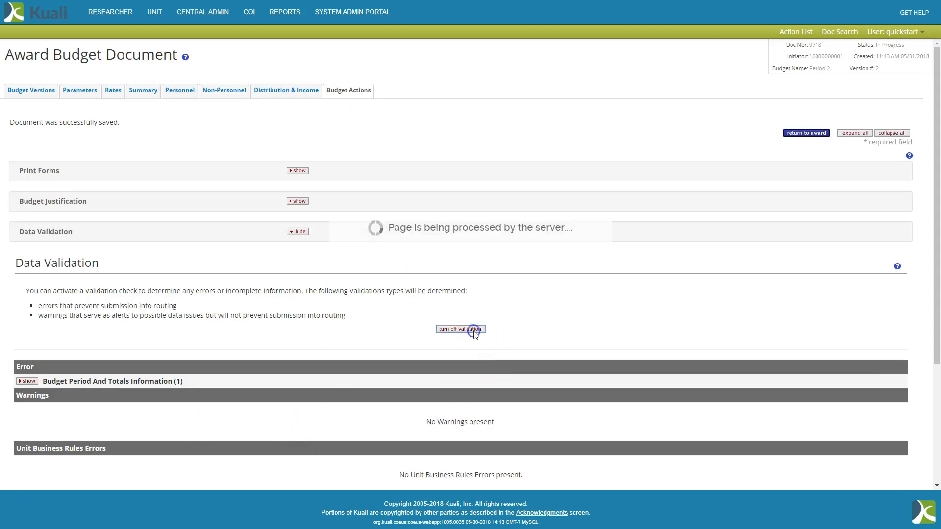
{"action": "left_click", "coordinate": [466, 319]}
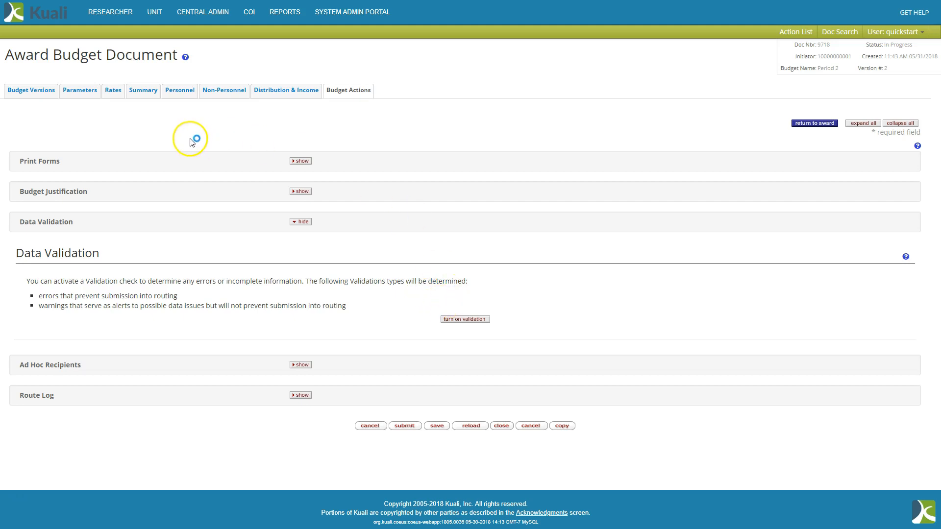
Return to the budget parameters and populate period 2 from the proposal's budget period 2 through the budget periods lookup.
{"action": "left_click", "coordinate": [74, 93]}
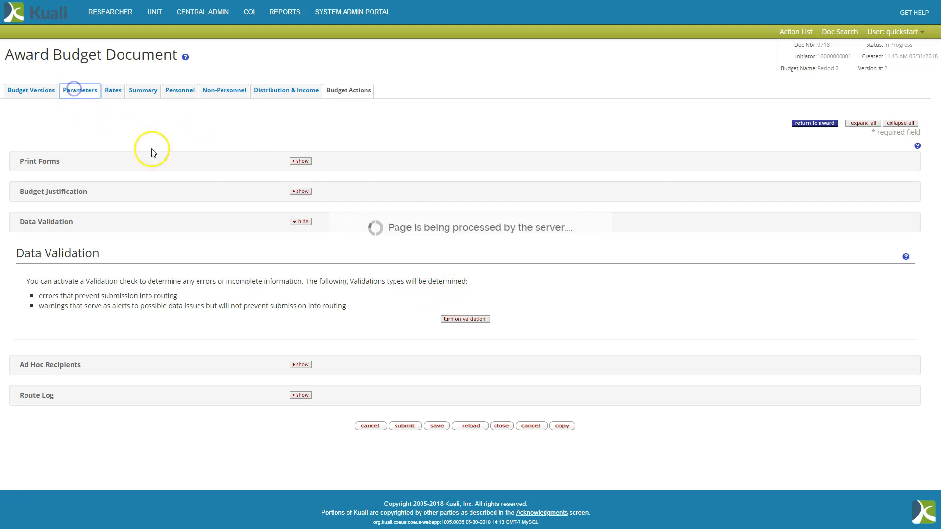
{"action": "scroll", "coordinate": [416, 251], "scroll_direction": "down", "scroll_amount": 4}
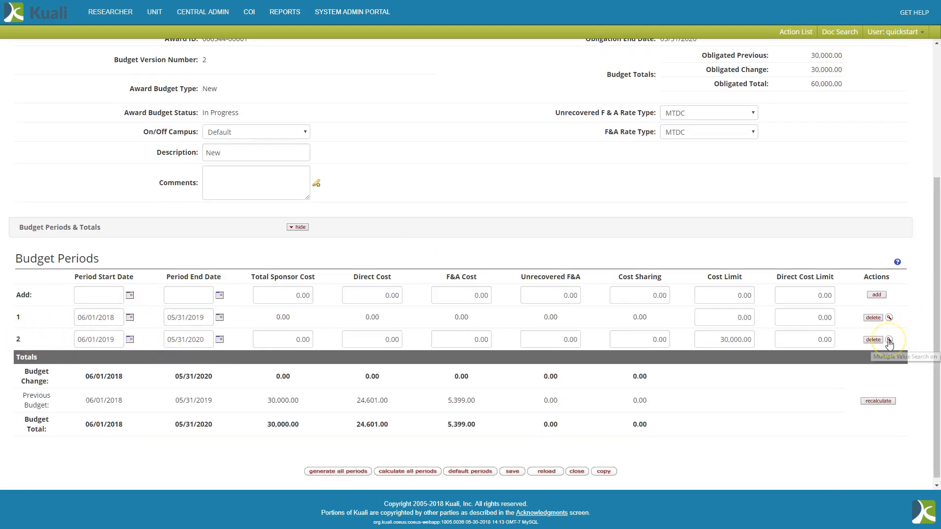
{"action": "left_click", "coordinate": [888, 340]}
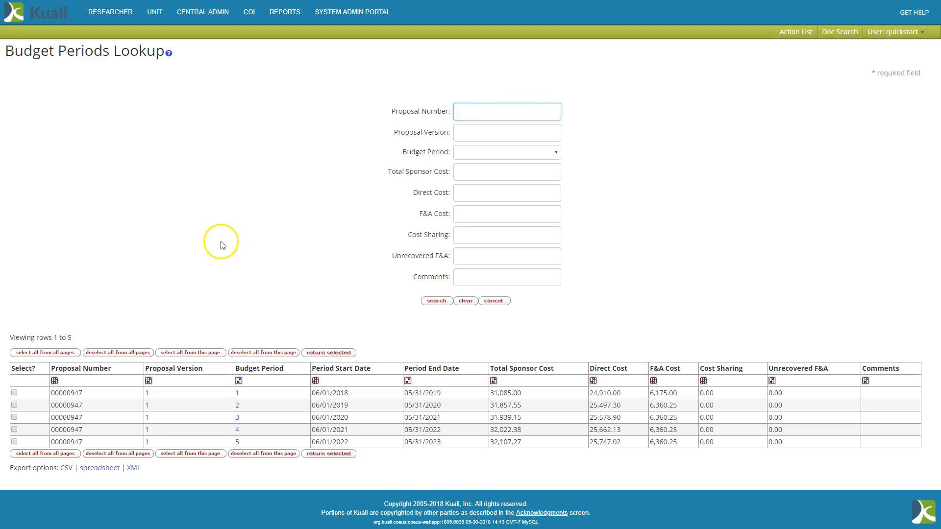
{"action": "left_click", "coordinate": [13, 405]}
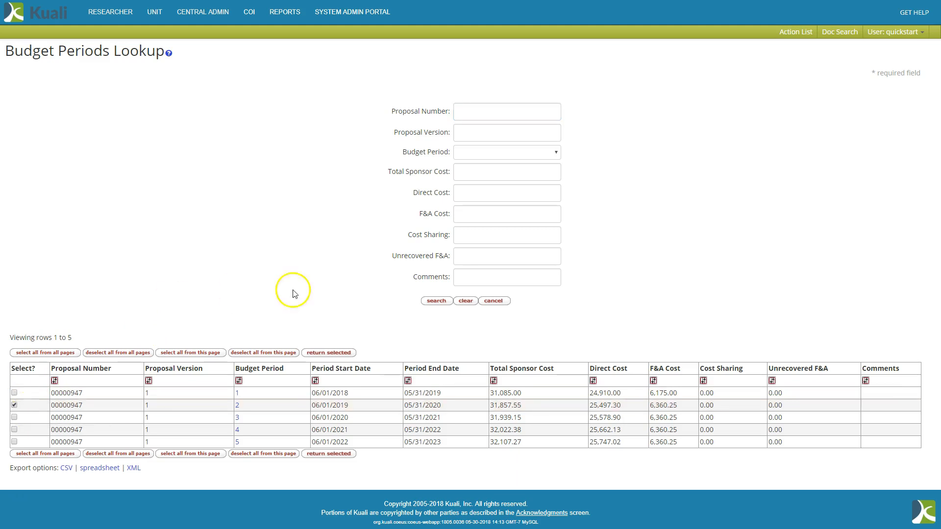
{"action": "left_click", "coordinate": [331, 354]}
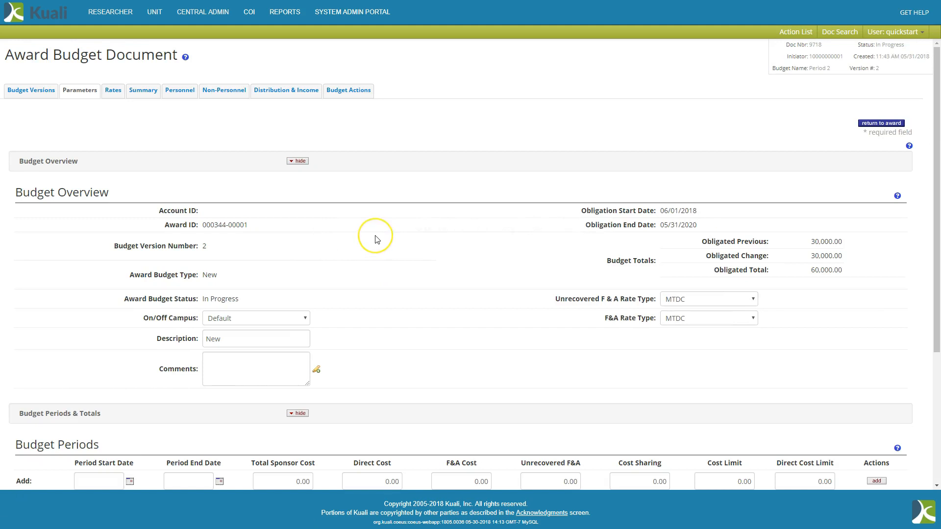
{"action": "scroll", "coordinate": [375, 237], "scroll_direction": "down", "scroll_amount": 3}
{"action": "scroll", "coordinate": [375, 238], "scroll_direction": "down", "scroll_amount": 1}
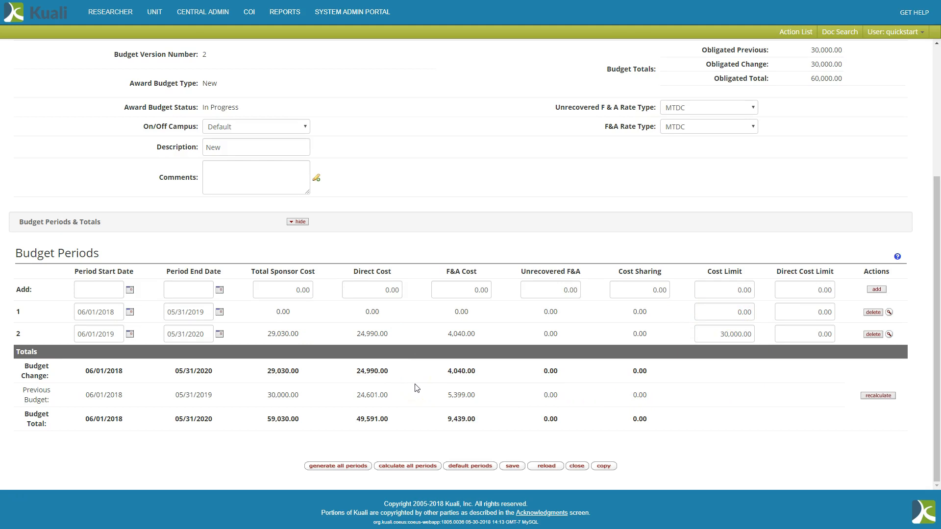
Open the non-personnel costs and update the view to budget period 2, 06/01/2019 - 05/31/2020.
{"action": "scroll", "coordinate": [416, 388], "scroll_direction": "up", "scroll_amount": 4}
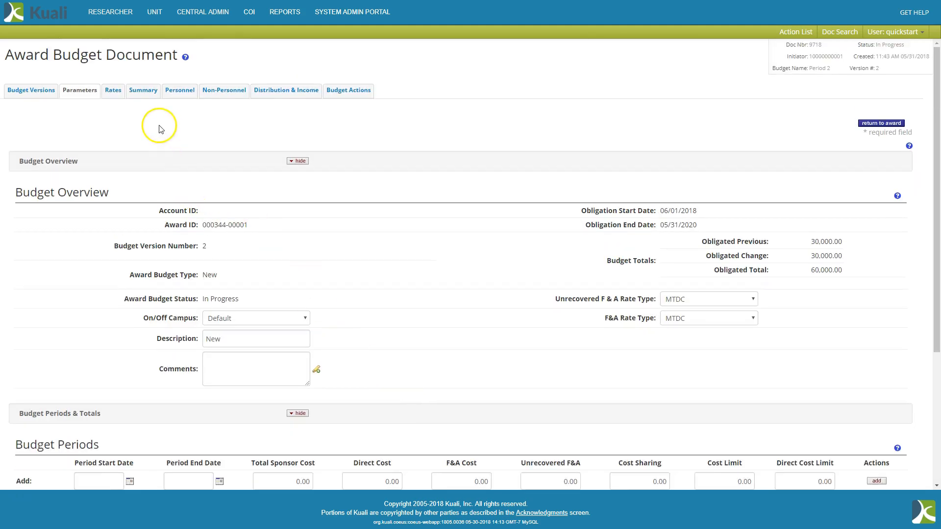
{"action": "left_click", "coordinate": [211, 95]}
{"action": "left_click", "coordinate": [217, 95]}
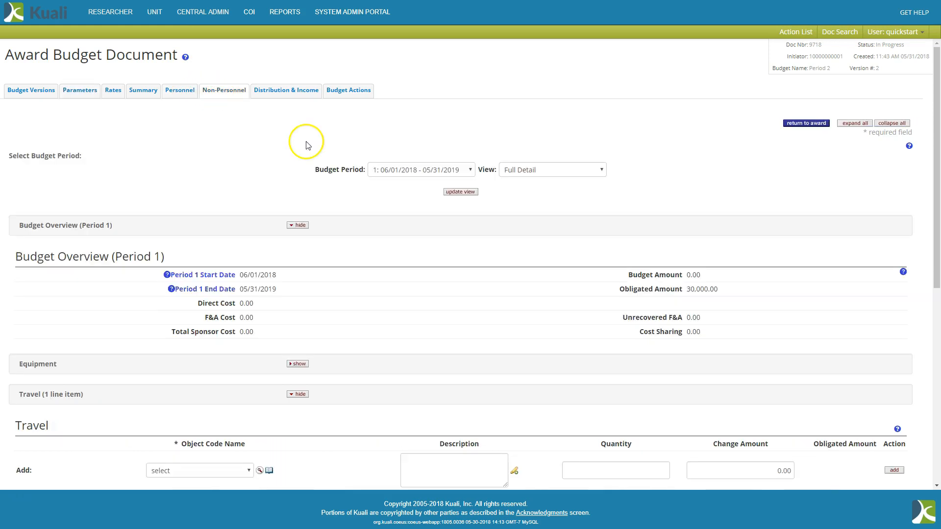
{"action": "left_click", "coordinate": [395, 172]}
{"action": "left_click", "coordinate": [390, 203]}
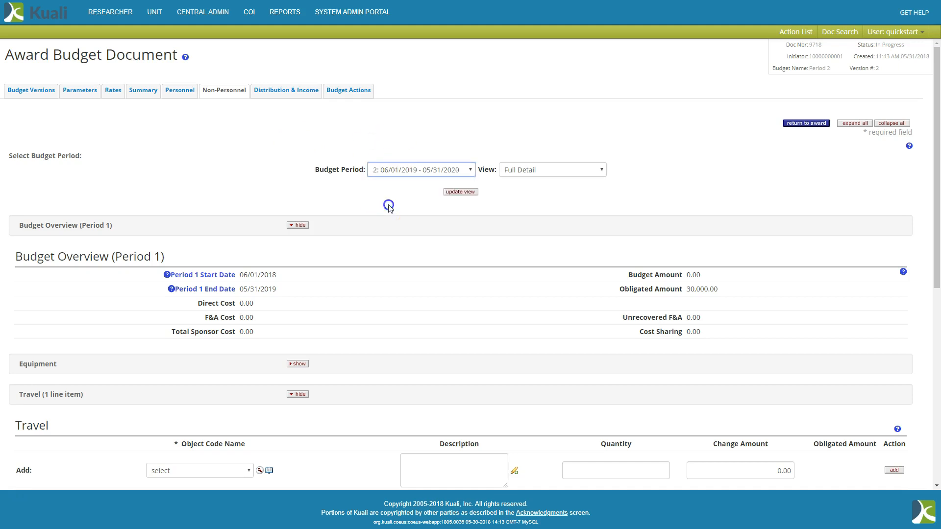
{"action": "left_click", "coordinate": [452, 191]}
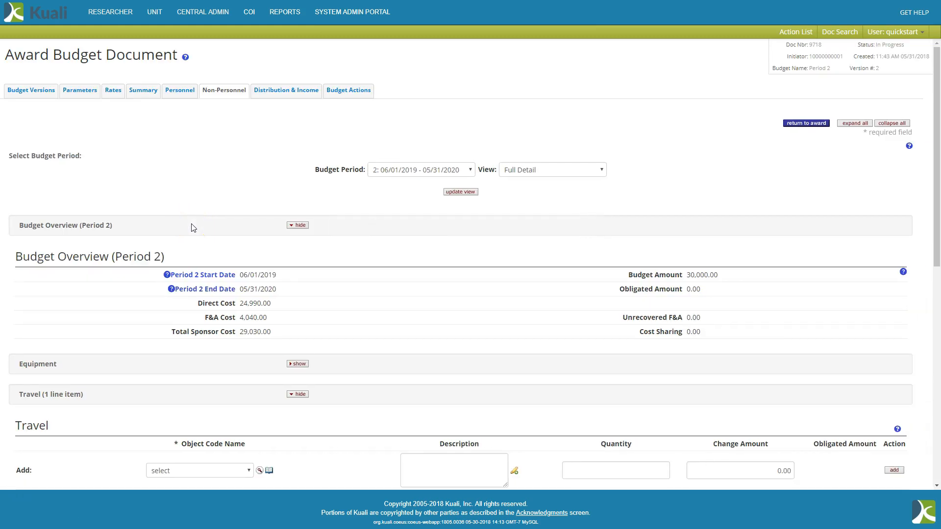
Set period 2 change amounts to 1,220.00 for foreign travel, 3,260.00 for consultants and 4,300.00 for minor equipment, and save.
{"action": "scroll", "coordinate": [390, 223], "scroll_direction": "down", "scroll_amount": 10}
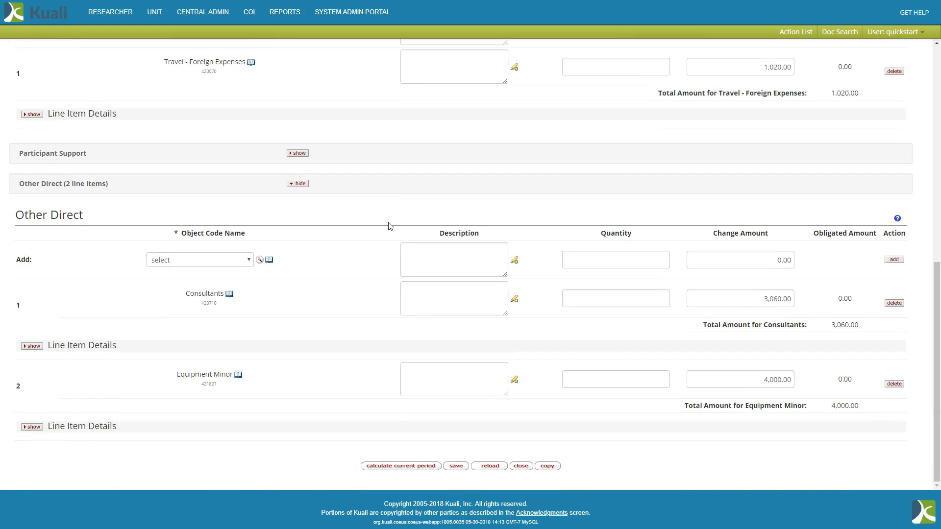
{"action": "scroll", "coordinate": [390, 226], "scroll_direction": "up", "scroll_amount": 6}
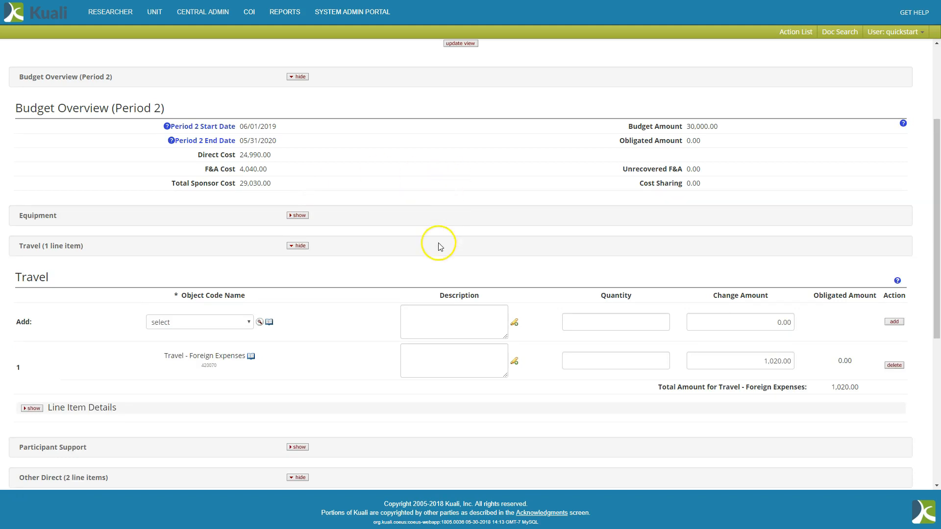
{"action": "scroll", "coordinate": [437, 241], "scroll_direction": "down", "scroll_amount": 1}
{"action": "left_click", "coordinate": [772, 309]}
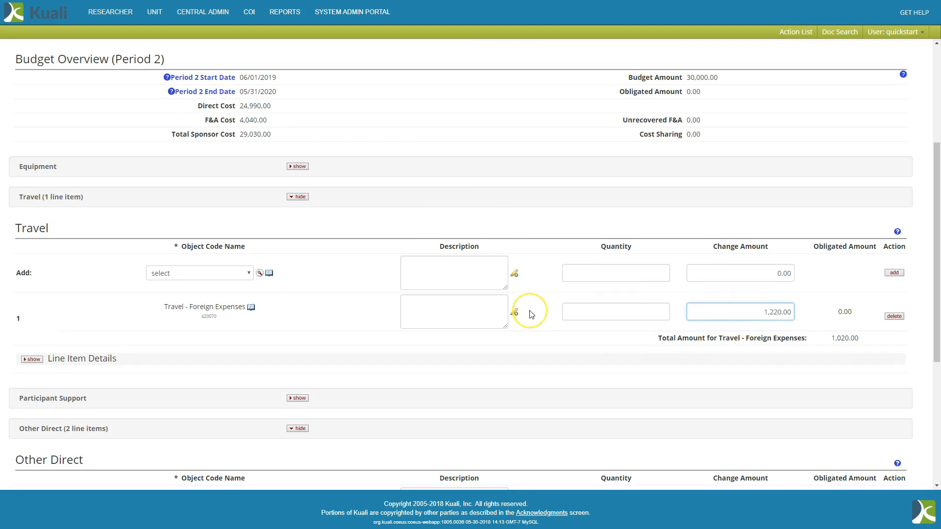
{"action": "scroll", "coordinate": [531, 311], "scroll_direction": "down", "scroll_amount": 4}
{"action": "left_click", "coordinate": [771, 347]}
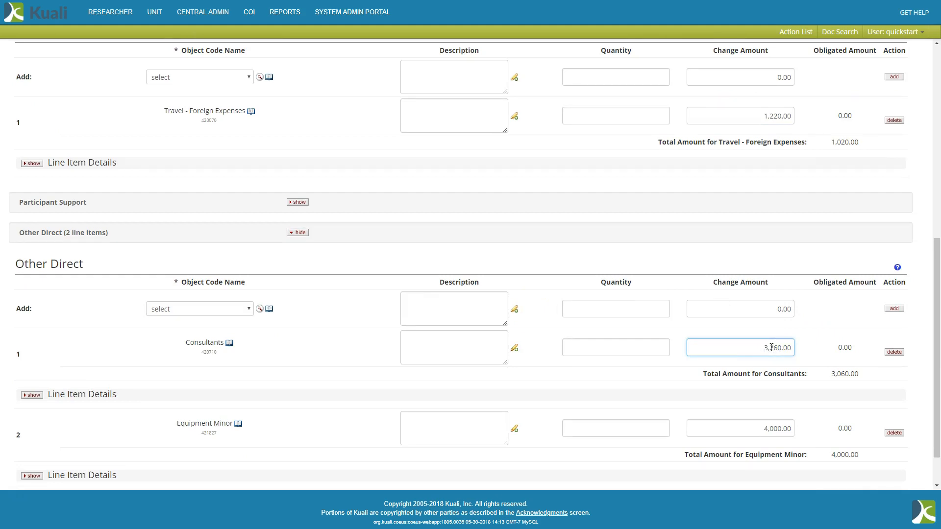
{"action": "left_click", "coordinate": [771, 428]}
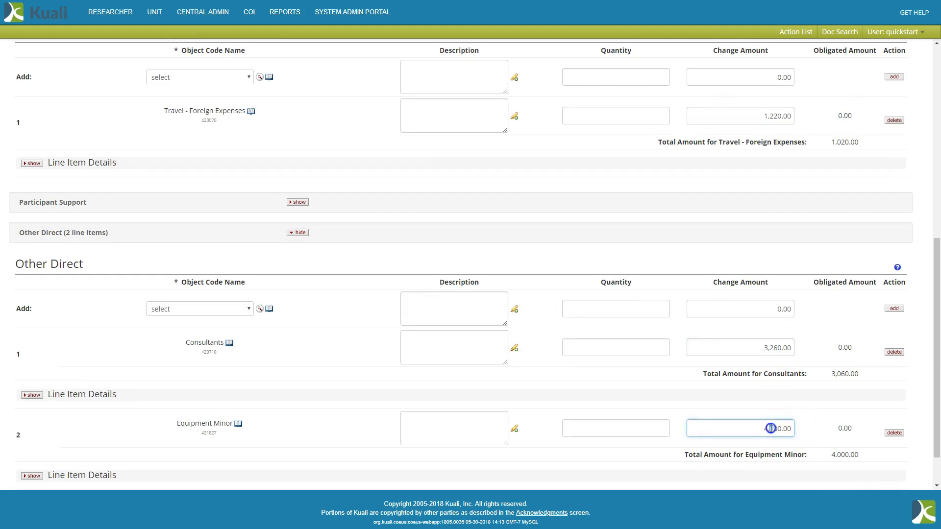
{"action": "type", "text": "3"}
{"action": "scroll", "coordinate": [566, 380], "scroll_direction": "down", "scroll_amount": 1}
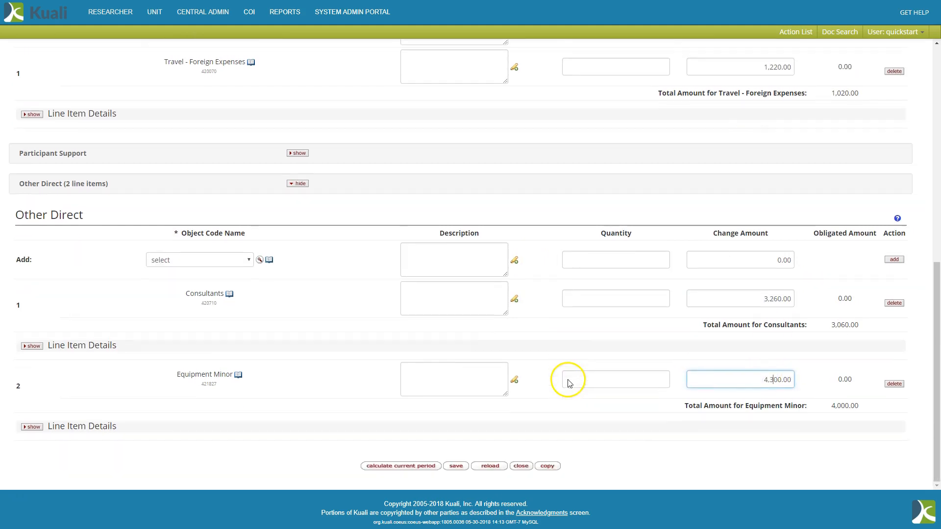
{"action": "left_click", "coordinate": [458, 466]}
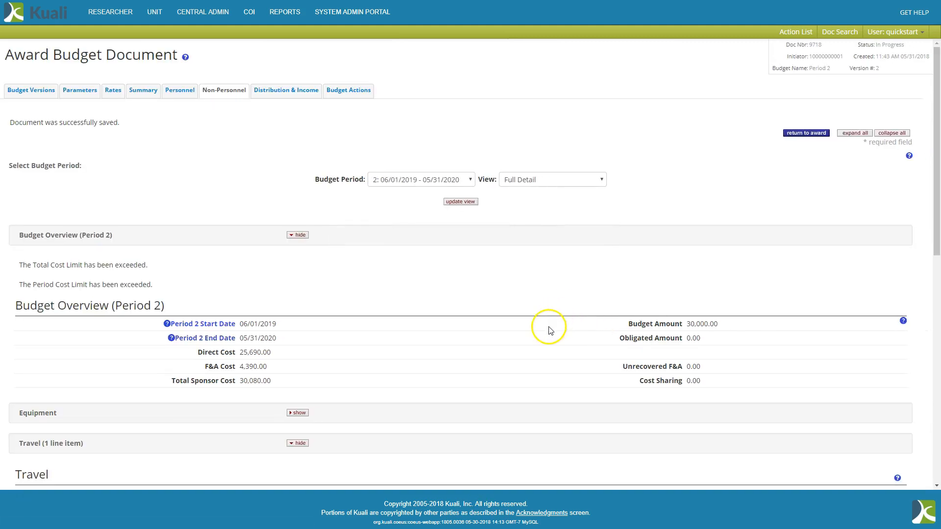
Lower the foreign travel change amount to 1,200.00 and the consultants amount to 3,220.00, and save the document.
{"action": "scroll", "coordinate": [490, 327], "scroll_direction": "down", "scroll_amount": 2}
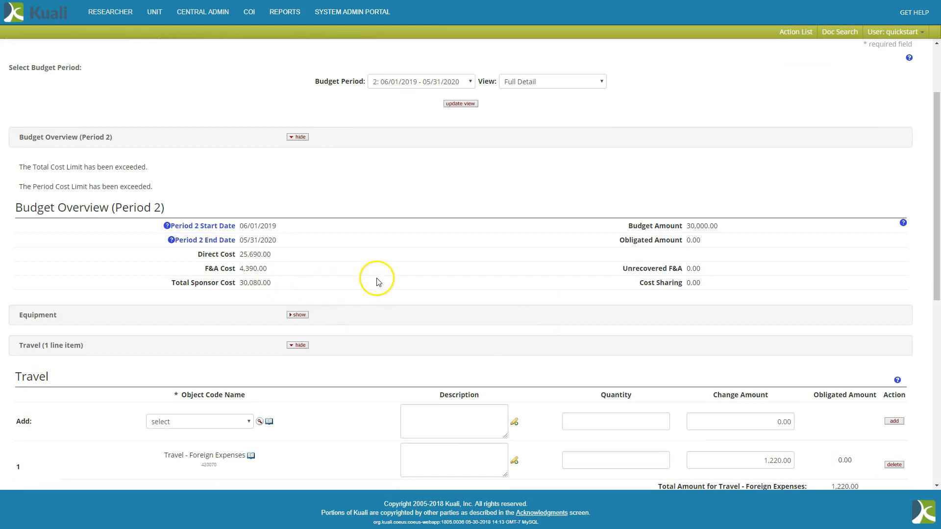
{"action": "scroll", "coordinate": [384, 279], "scroll_direction": "down", "scroll_amount": 2}
{"action": "left_click", "coordinate": [777, 362]}
{"action": "left_click_drag", "start_coordinate": [778, 362], "coordinate": [783, 363]}
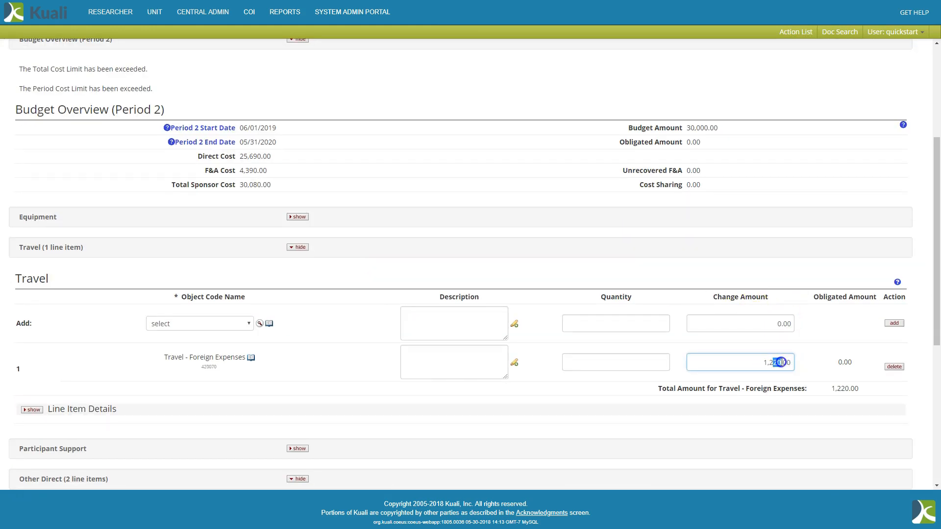
{"action": "type", "text": "00"}
{"action": "scroll", "coordinate": [609, 336], "scroll_direction": "down", "scroll_amount": 6}
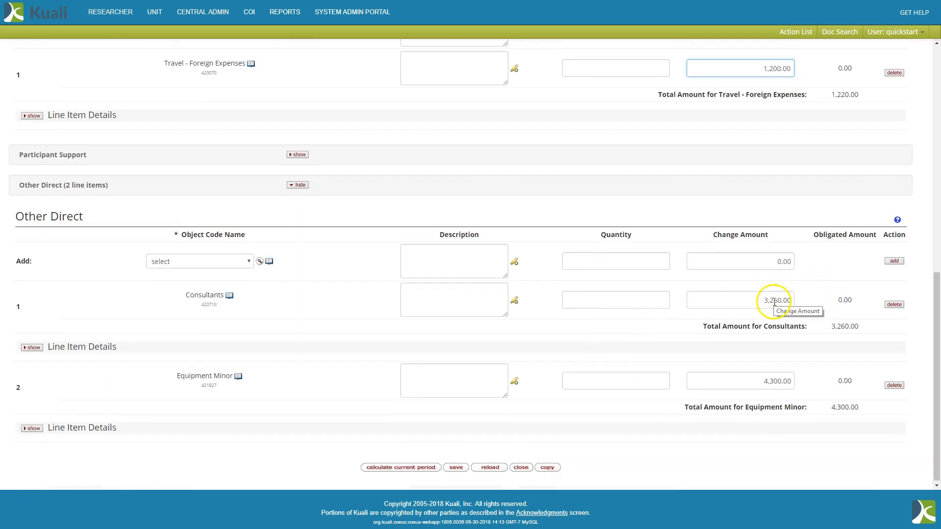
{"action": "left_click", "coordinate": [775, 302]}
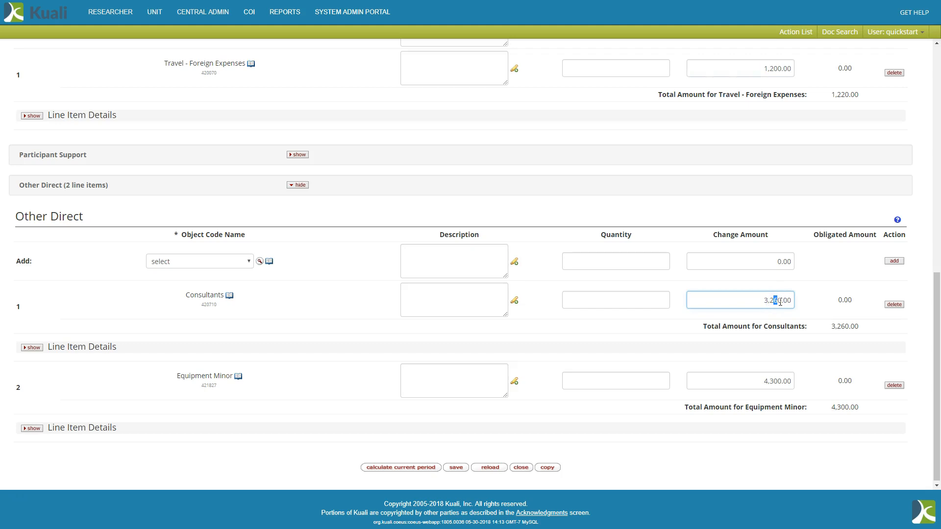
{"action": "type", "text": "0"}
{"action": "left_click", "coordinate": [458, 467]}
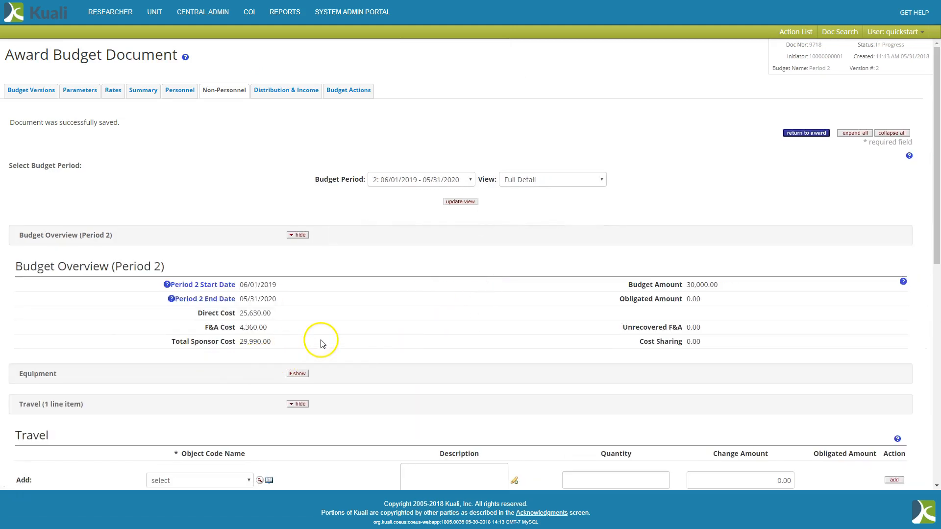
Override the period 2 total F&A costs with 4,370.00 in the budget summary and save.
{"action": "scroll", "coordinate": [322, 343], "scroll_direction": "down", "scroll_amount": 8}
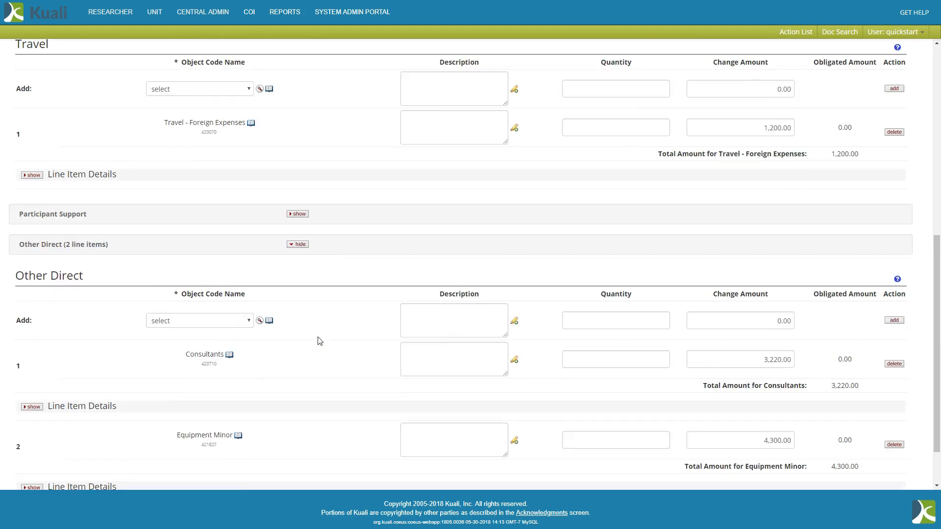
{"action": "scroll", "coordinate": [321, 353], "scroll_direction": "down", "scroll_amount": 2}
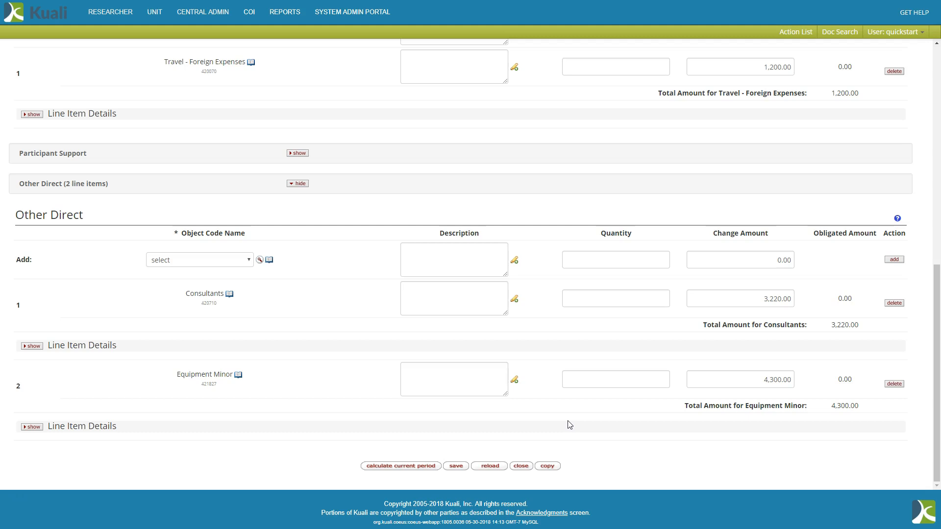
{"action": "scroll", "coordinate": [569, 423], "scroll_direction": "up", "scroll_amount": 10}
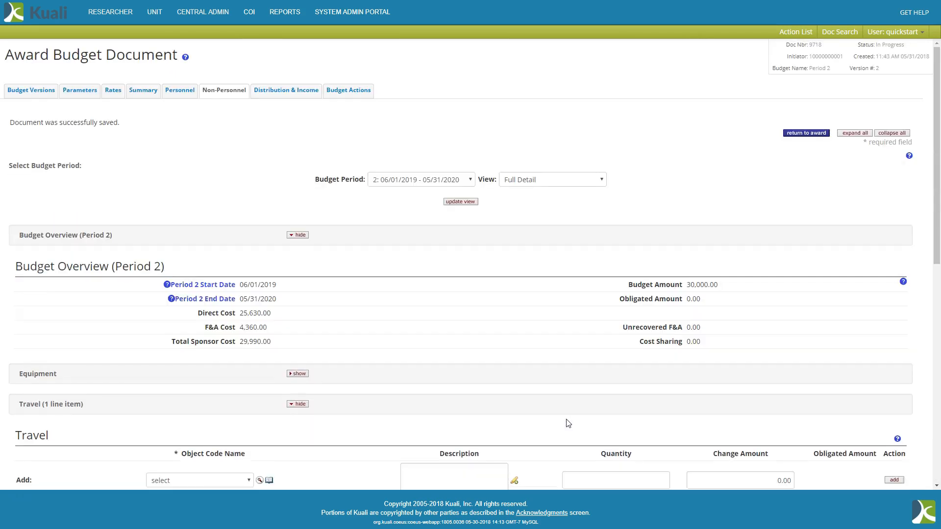
{"action": "left_click", "coordinate": [150, 92]}
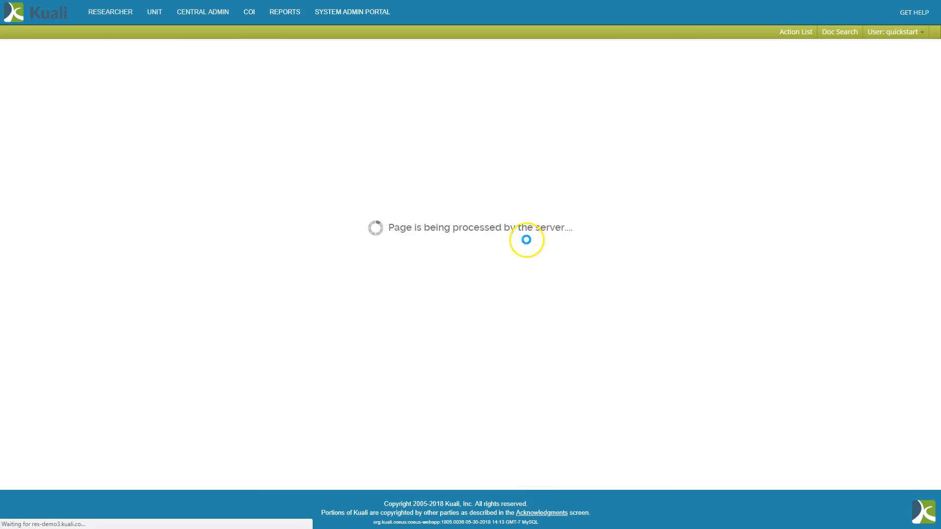
{"action": "scroll", "coordinate": [579, 298], "scroll_direction": "down", "scroll_amount": 1}
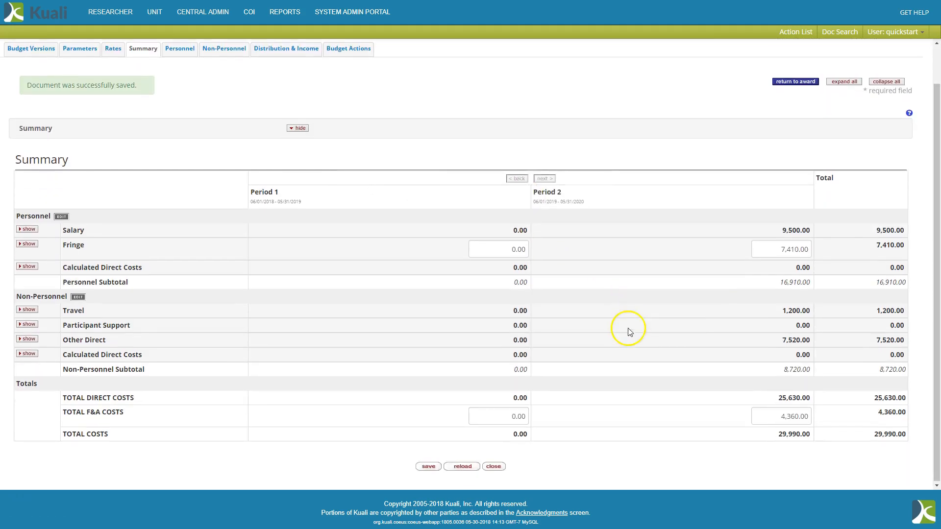
{"action": "left_click", "coordinate": [793, 415]}
{"action": "key", "text": "BackSpace"}
{"action": "type", "text": "7"}
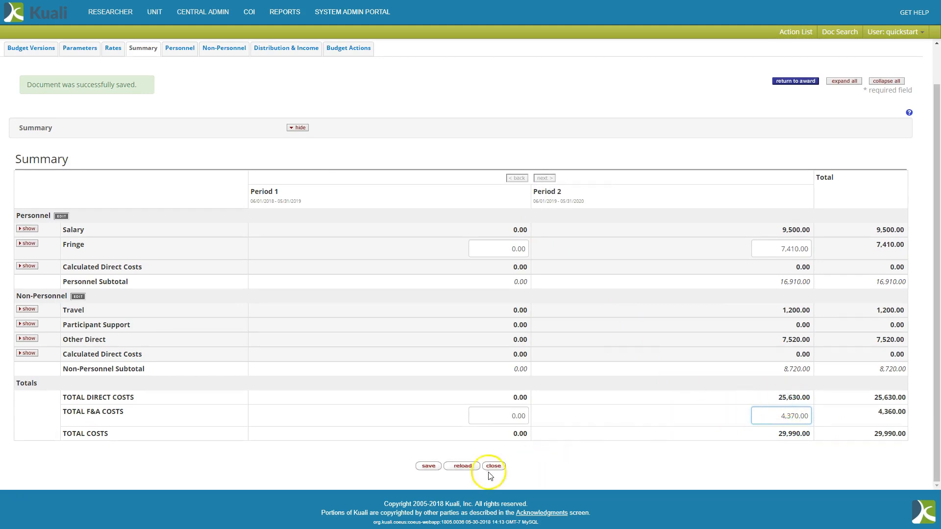
{"action": "left_click", "coordinate": [428, 466]}
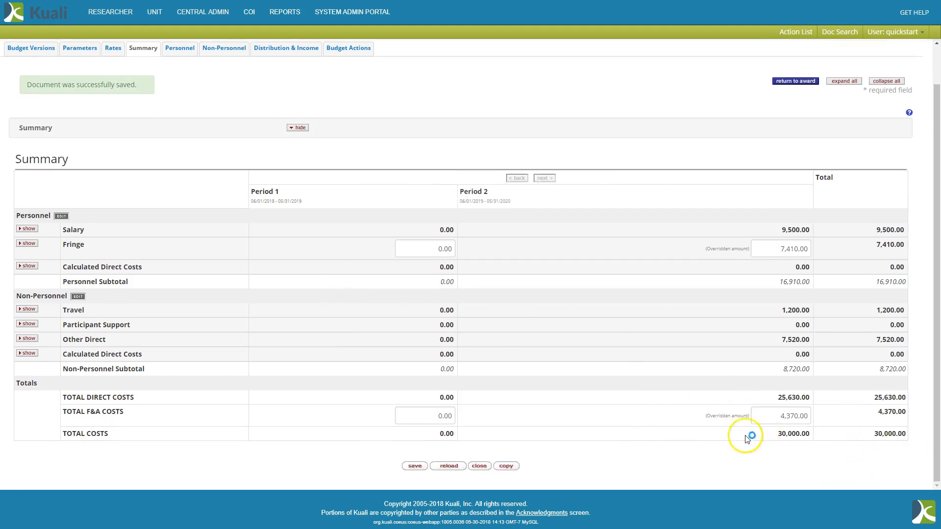
Turn on data validation from the budget actions and submit the award budget document.
{"action": "scroll", "coordinate": [302, 267], "scroll_direction": "up", "scroll_amount": 1}
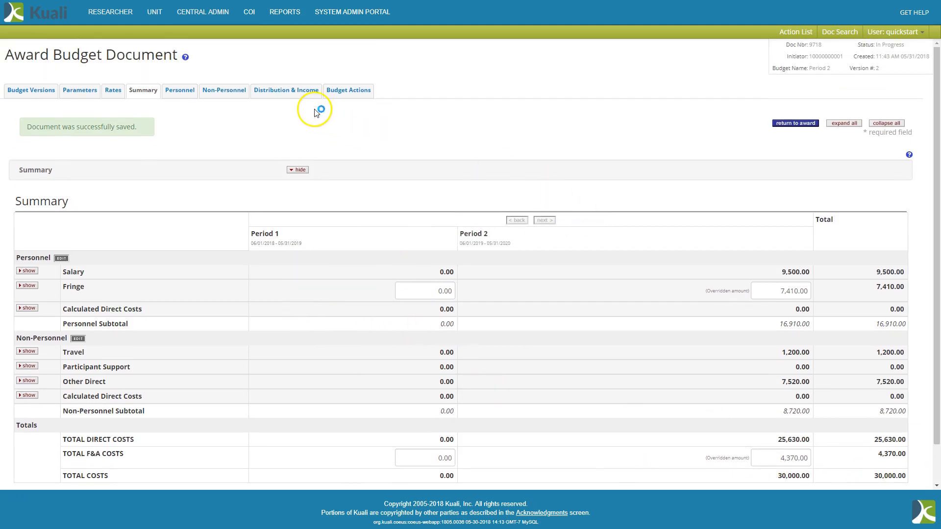
{"action": "left_click", "coordinate": [342, 93]}
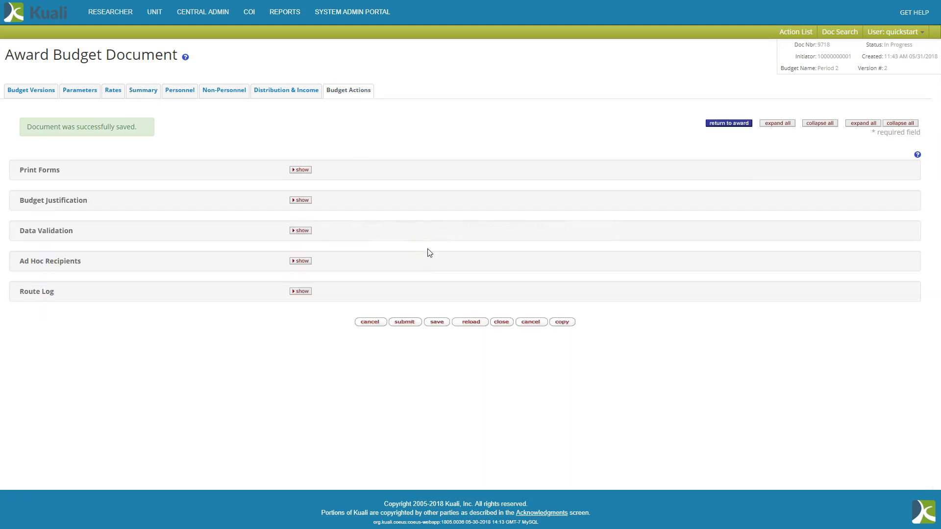
{"action": "left_click", "coordinate": [305, 231]}
{"action": "left_click", "coordinate": [464, 328]}
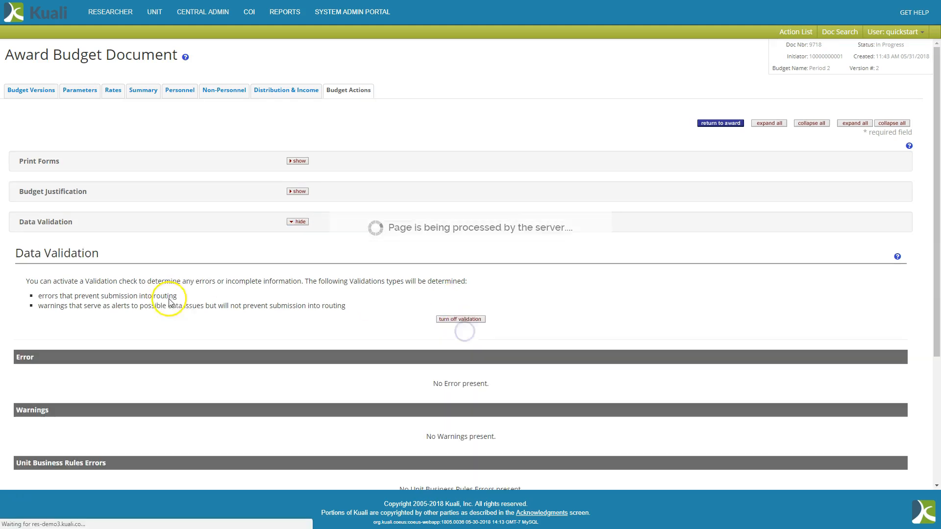
{"action": "scroll", "coordinate": [184, 296], "scroll_direction": "down", "scroll_amount": 4}
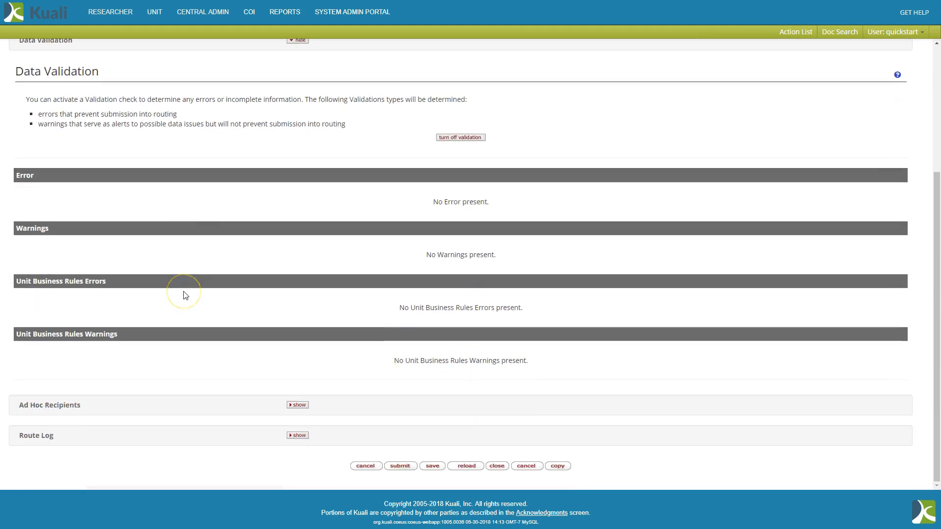
{"action": "left_click", "coordinate": [400, 466]}
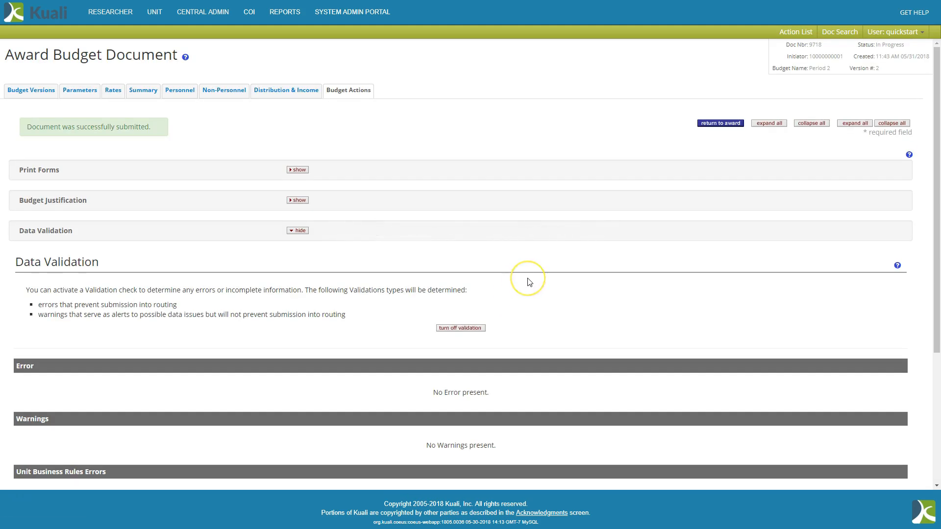
Examine the submitted document's route log, including its actions taken and future action requests.
{"action": "scroll", "coordinate": [529, 281], "scroll_direction": "down", "scroll_amount": 4}
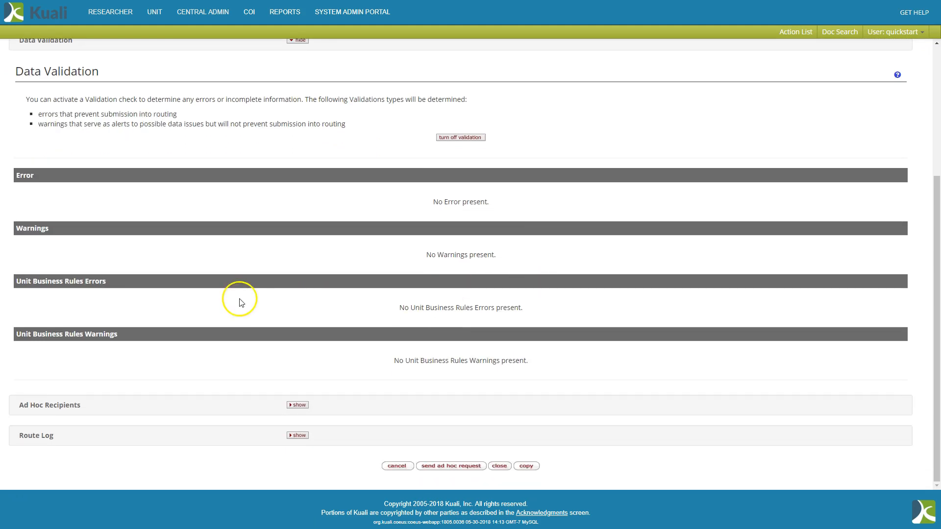
{"action": "left_click", "coordinate": [300, 435]}
{"action": "scroll", "coordinate": [422, 315], "scroll_direction": "down", "scroll_amount": 6}
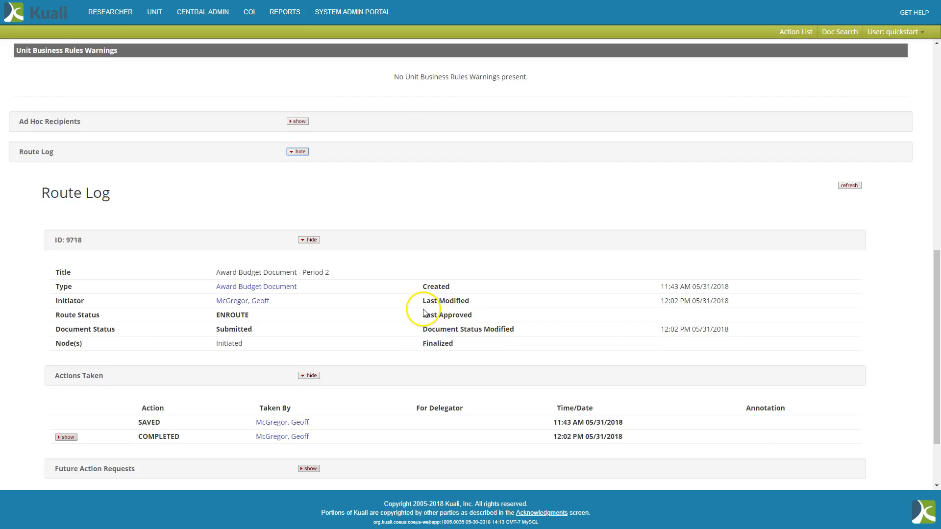
{"action": "scroll", "coordinate": [422, 311], "scroll_direction": "down", "scroll_amount": 2}
{"action": "left_click", "coordinate": [308, 382]}
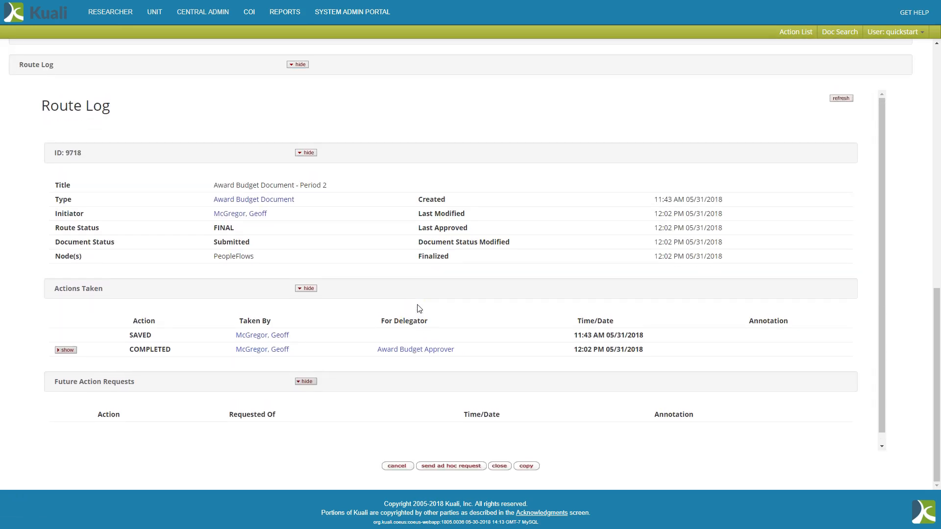
Reload the budget actions, collapse the data validation section, and post the award budget.
{"action": "scroll", "coordinate": [830, 279], "scroll_direction": "up", "scroll_amount": 10}
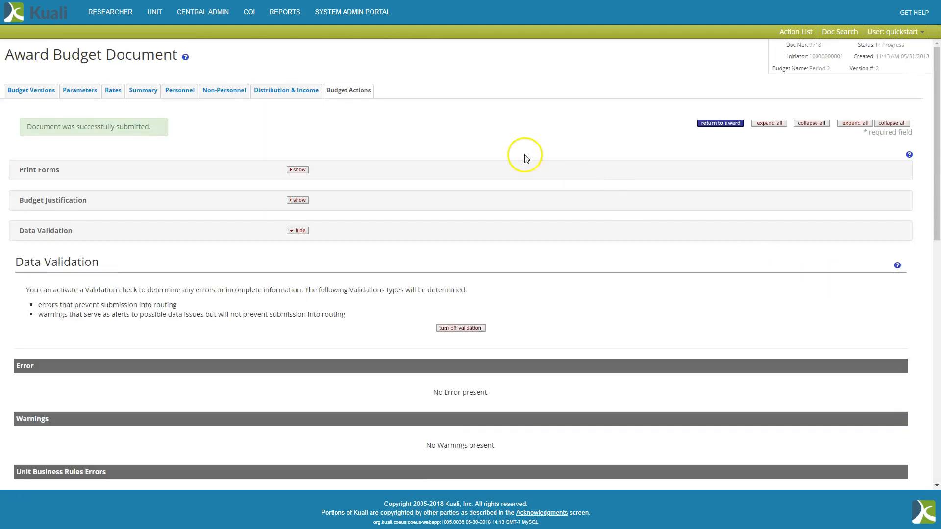
{"action": "left_click", "coordinate": [341, 94]}
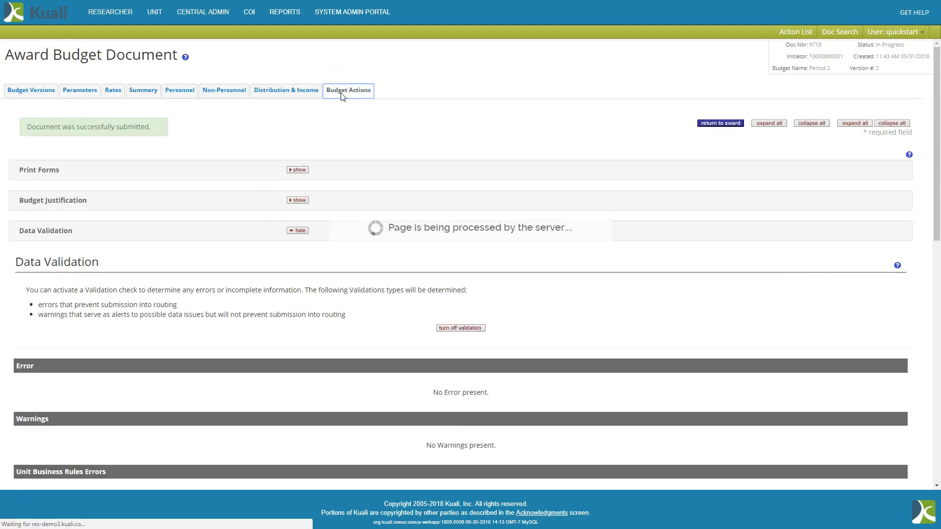
{"action": "left_click", "coordinate": [297, 231]}
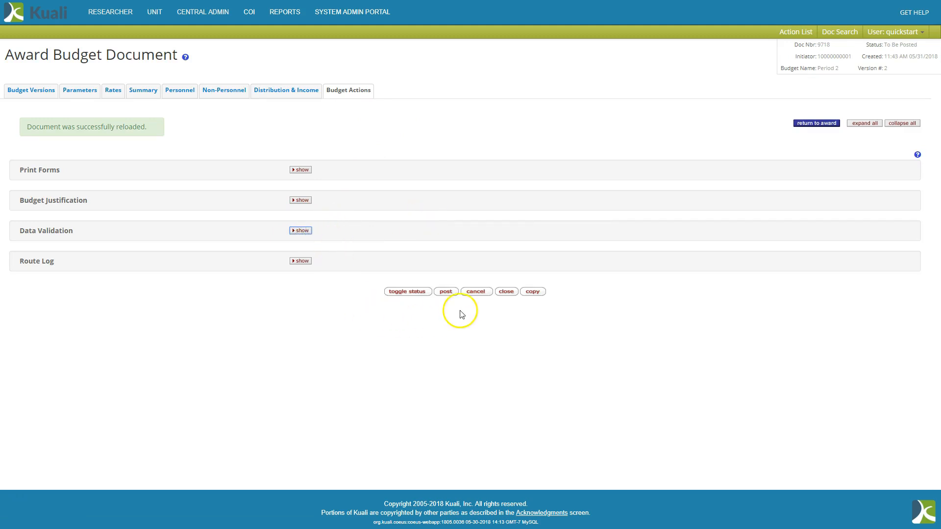
{"action": "left_click", "coordinate": [446, 291]}
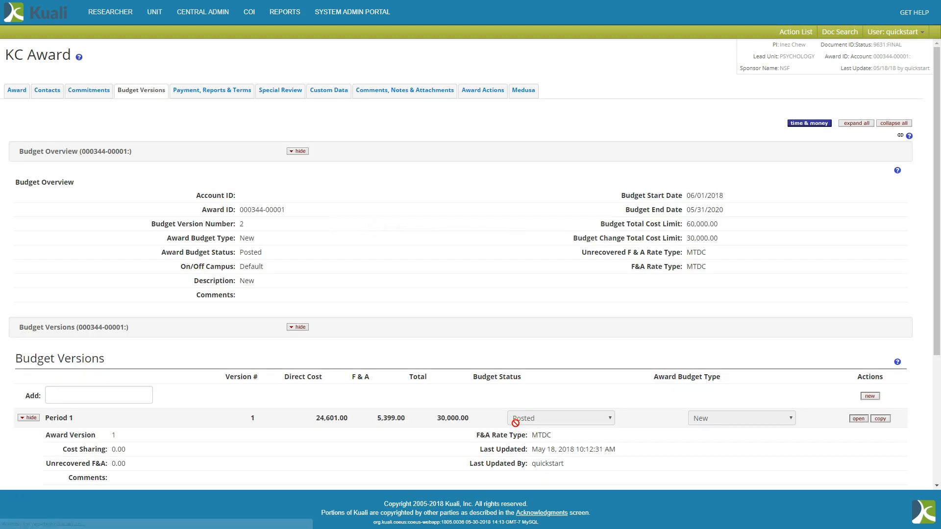
{"action": "scroll", "coordinate": [452, 278], "scroll_direction": "down", "scroll_amount": 3}
{"action": "scroll", "coordinate": [451, 278], "scroll_direction": "down", "scroll_amount": 1}
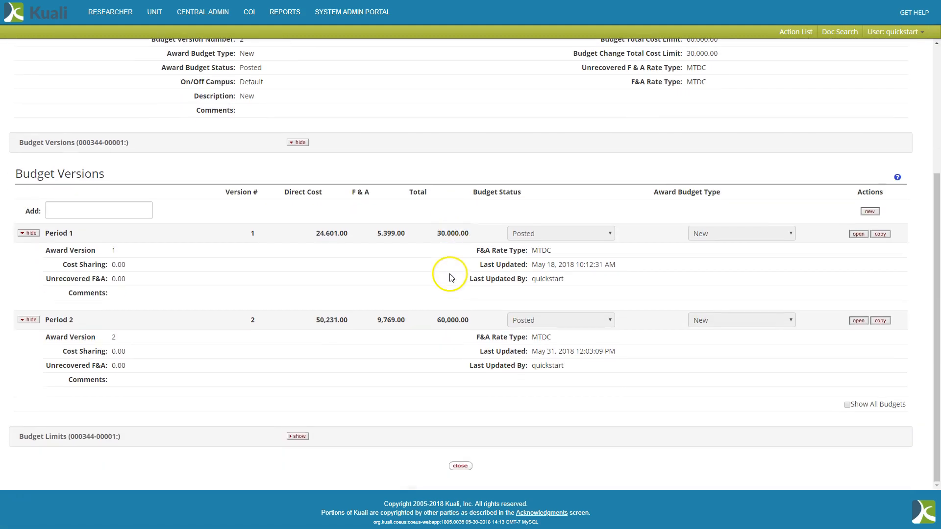